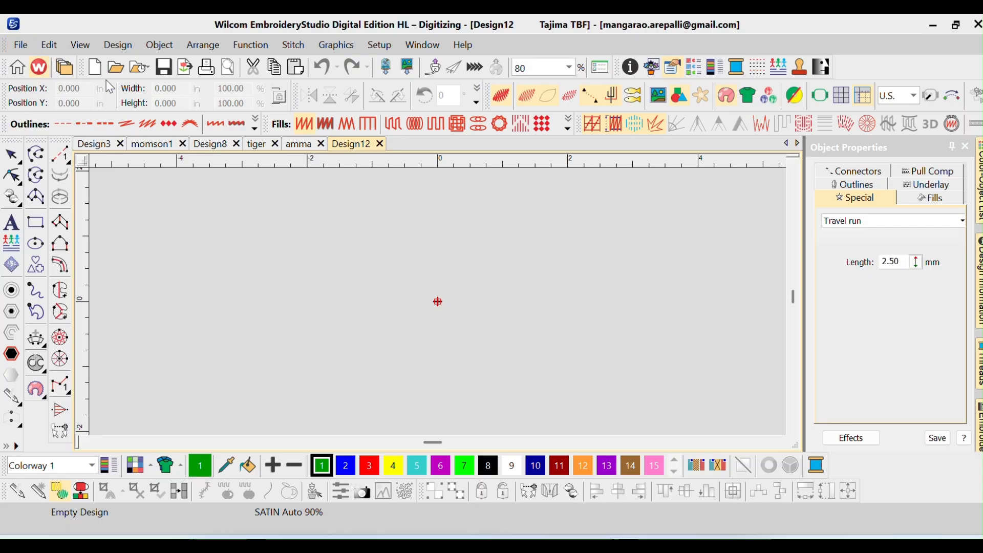
Import the graphic aarohisewing.jpg from the AutoDigitization folder into the empty design
{"action": "left_click", "coordinate": [337, 45]}
{"action": "left_click", "coordinate": [353, 69]}
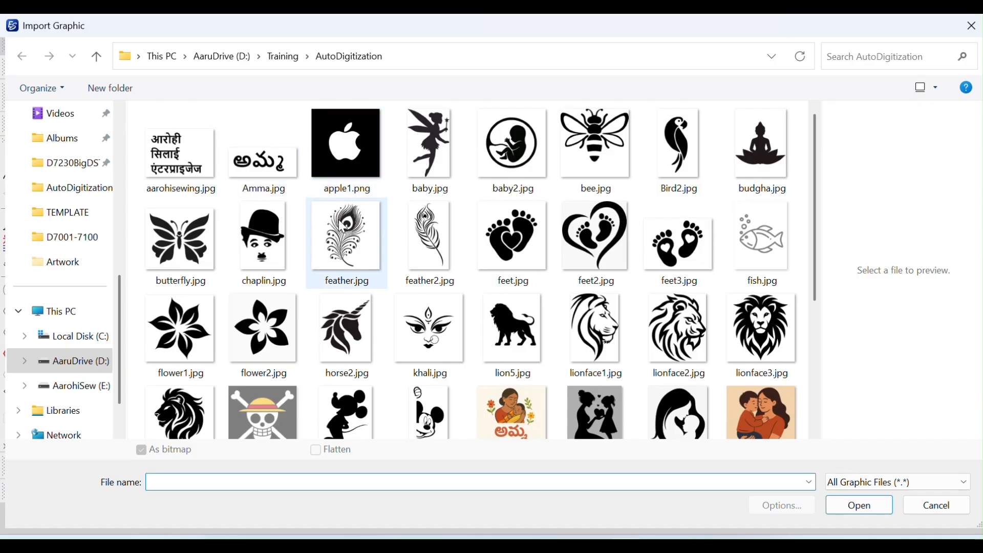
{"action": "scroll", "coordinate": [407, 293], "scroll_direction": "down", "scroll_amount": 2}
{"action": "scroll", "coordinate": [408, 293], "scroll_direction": "up", "scroll_amount": 1}
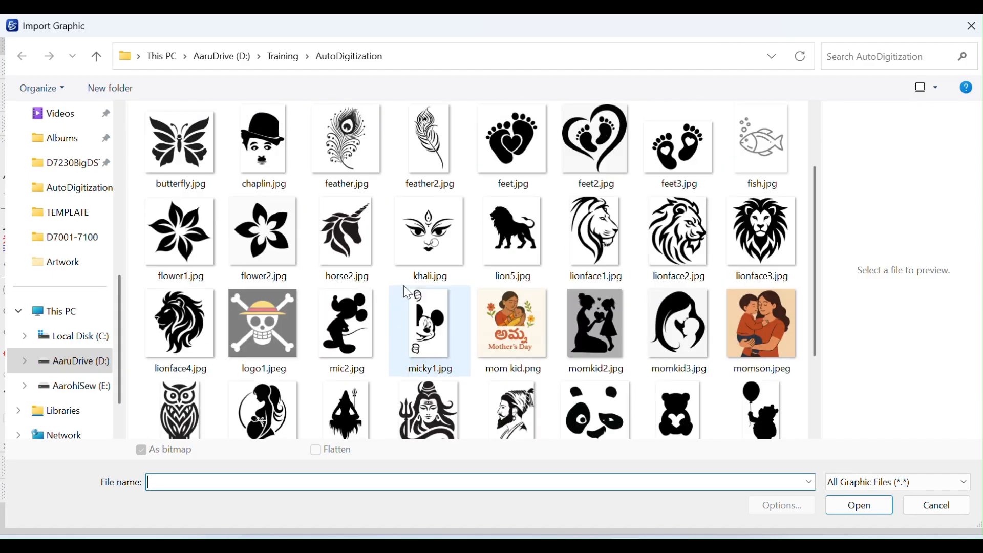
{"action": "scroll", "coordinate": [397, 249], "scroll_direction": "up", "scroll_amount": 2}
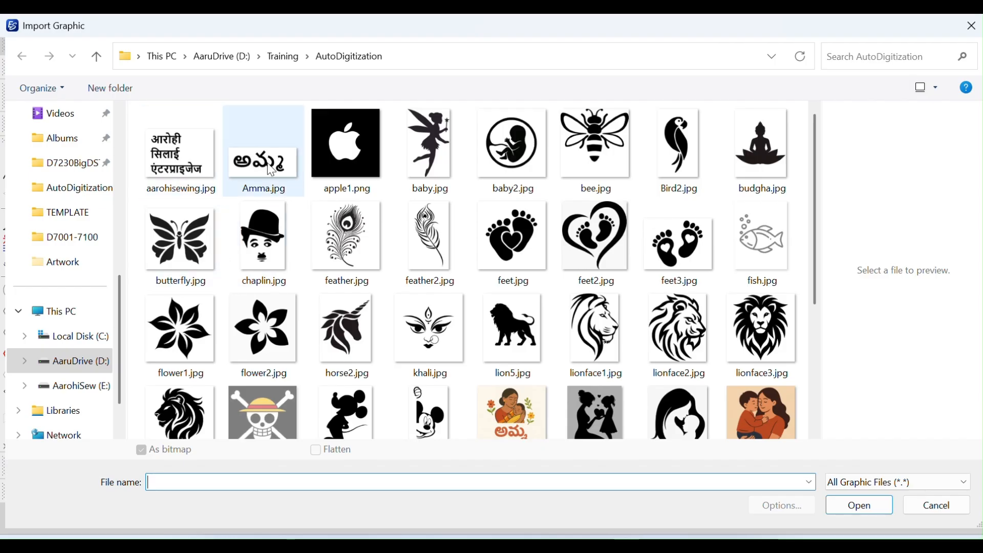
{"action": "double_click", "coordinate": [220, 187]}
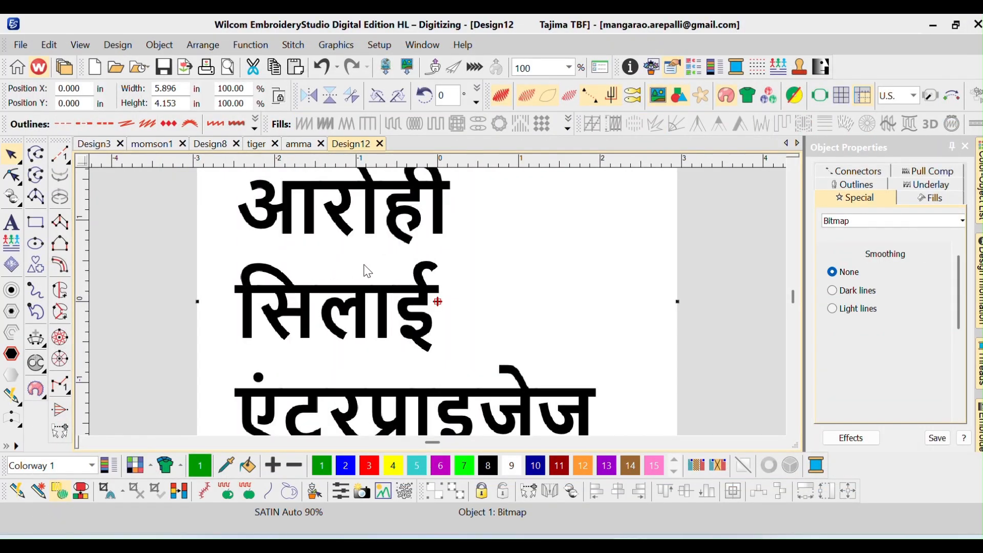
{"action": "key", "text": "0"}
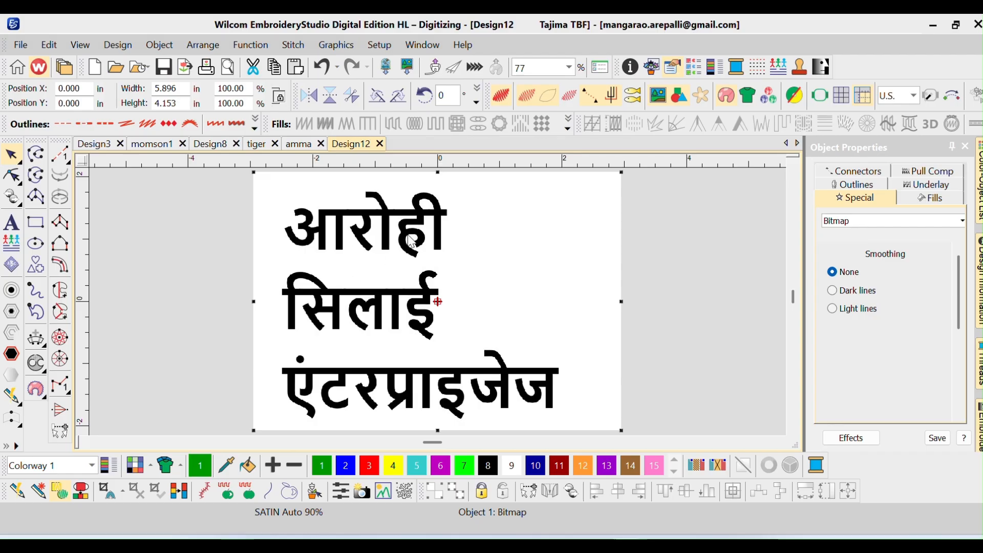
Convert the bitmap with Smart Design, using black as satin details and omitting white, and delete the source bitmap
{"action": "left_click", "coordinate": [38, 491]}
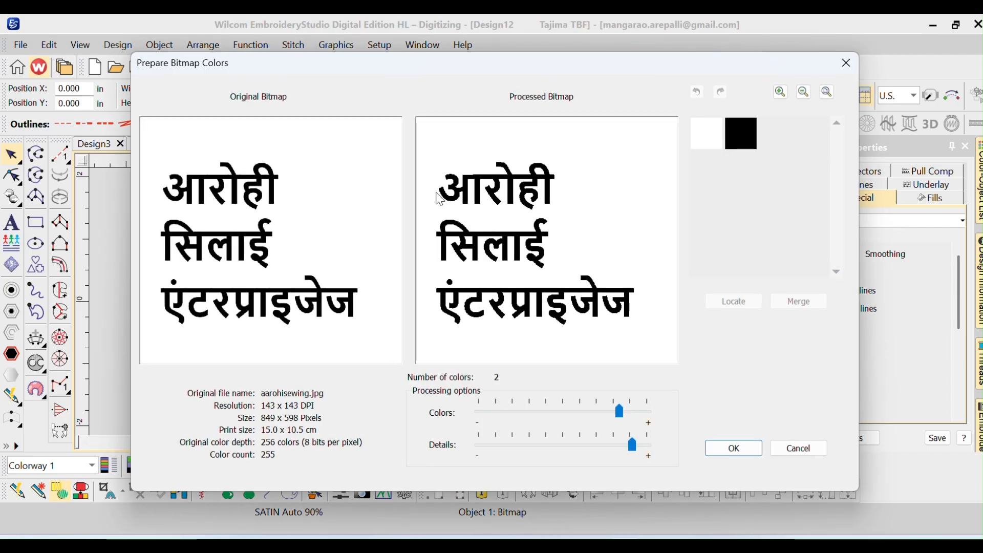
{"action": "left_click", "coordinate": [725, 455]}
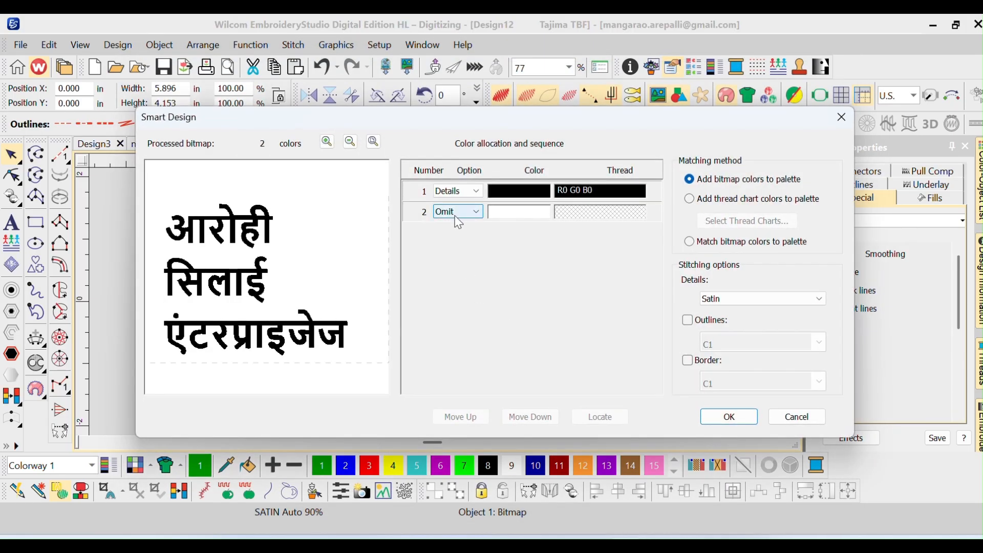
{"action": "left_click", "coordinate": [729, 416]}
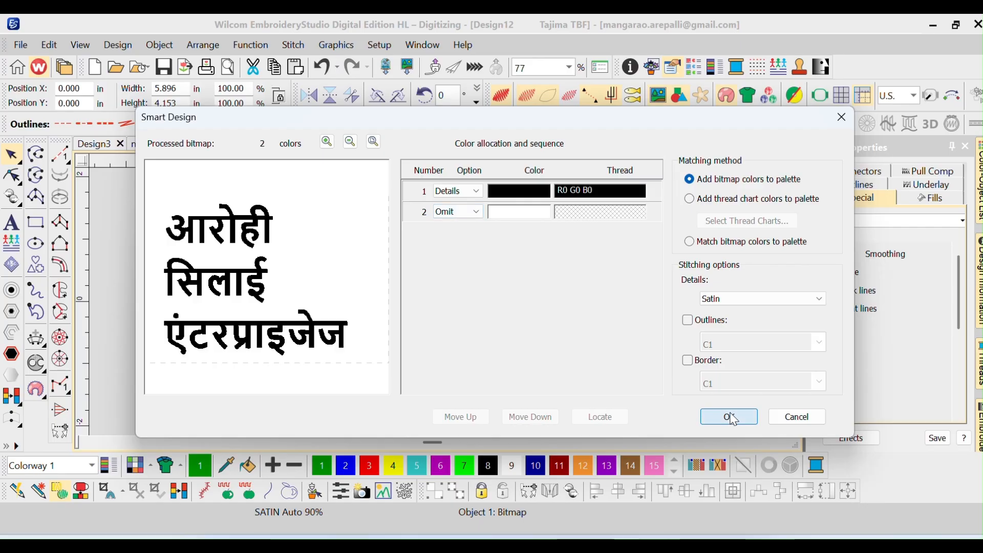
{"action": "left_click", "coordinate": [508, 301]}
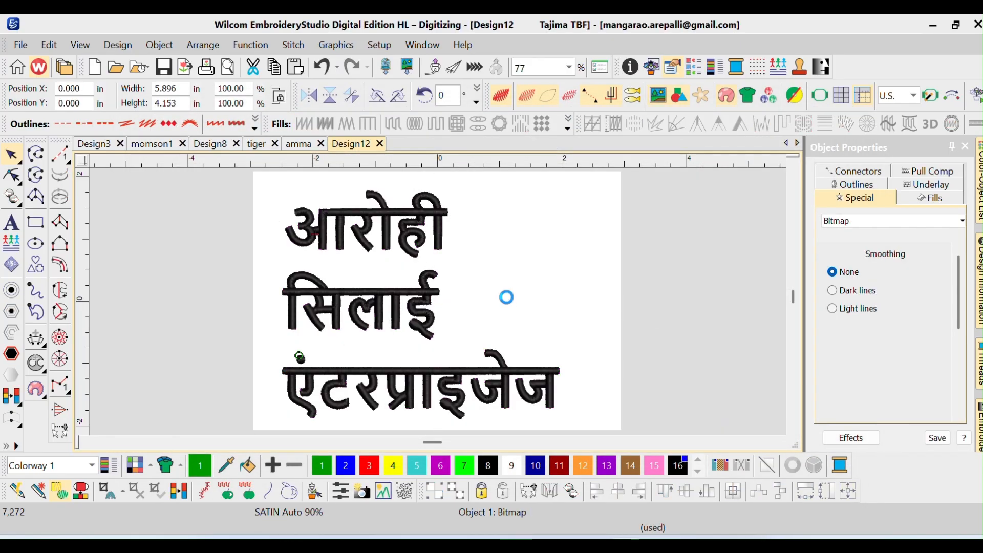
{"action": "key", "text": "Delete"}
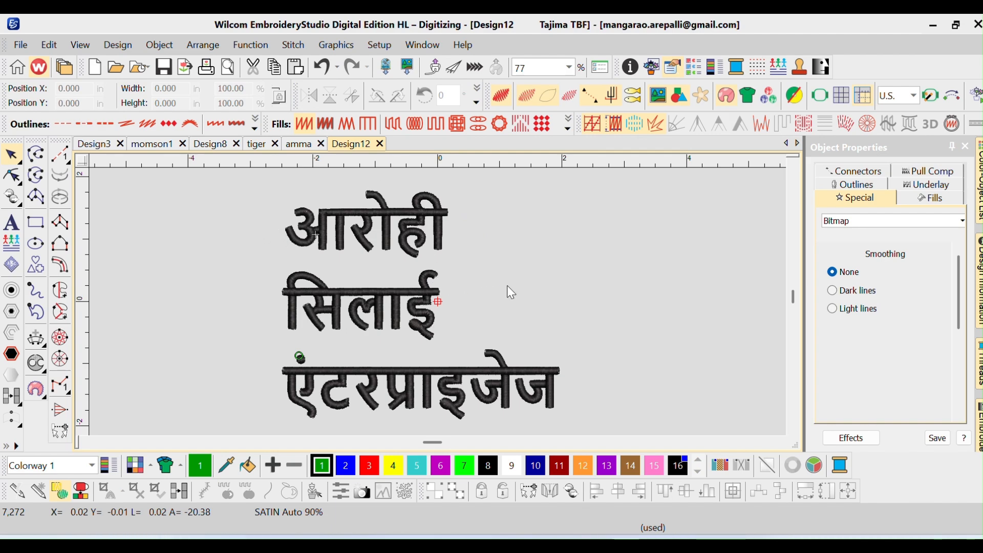
Save the design in Downloads as aarohi in the Wilcom EMB format
{"action": "key", "text": "ctrl+s"}
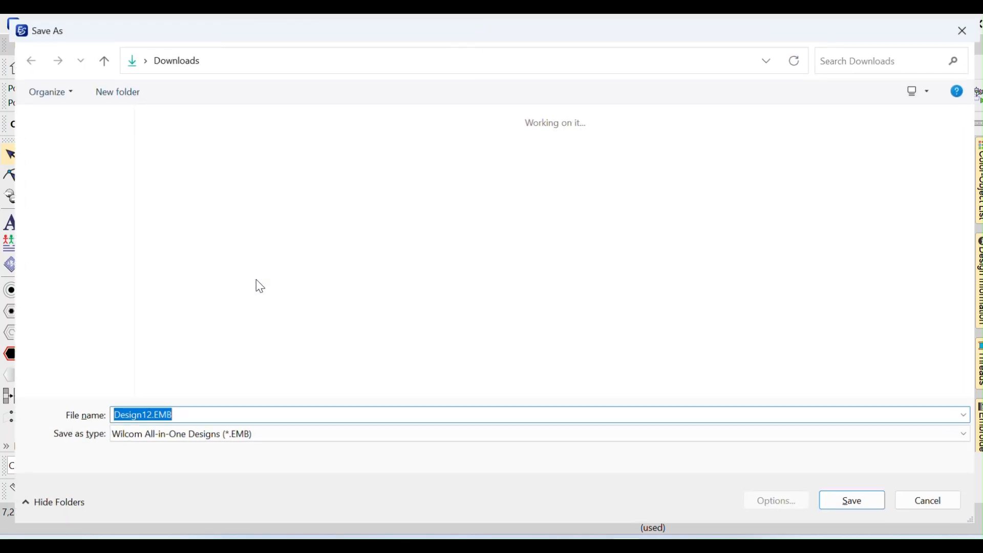
{"action": "type", "text": "aarohi"}
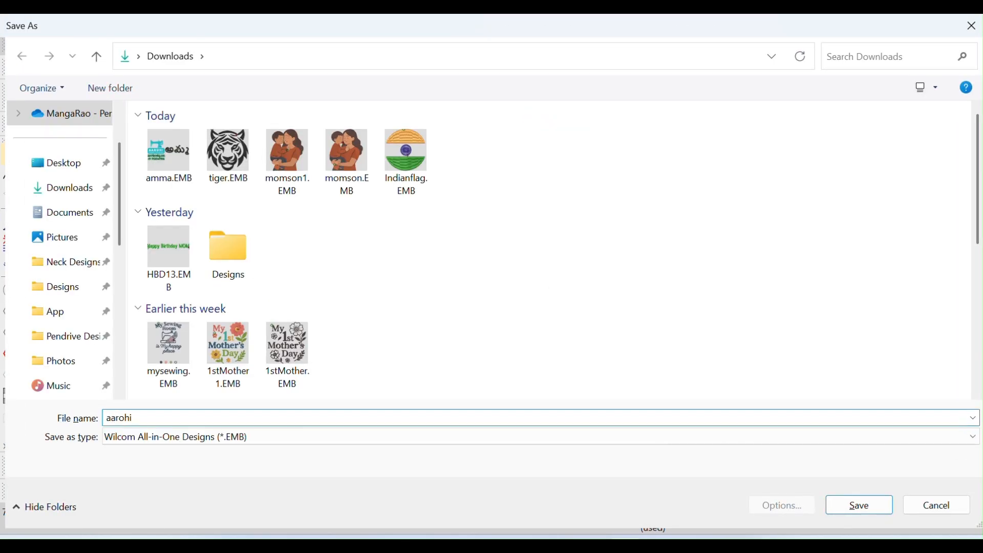
{"action": "key", "text": "Return"}
Resize all the stitched lettering proportionally to a width of 5 in
{"action": "key", "text": "ctrl+a"}
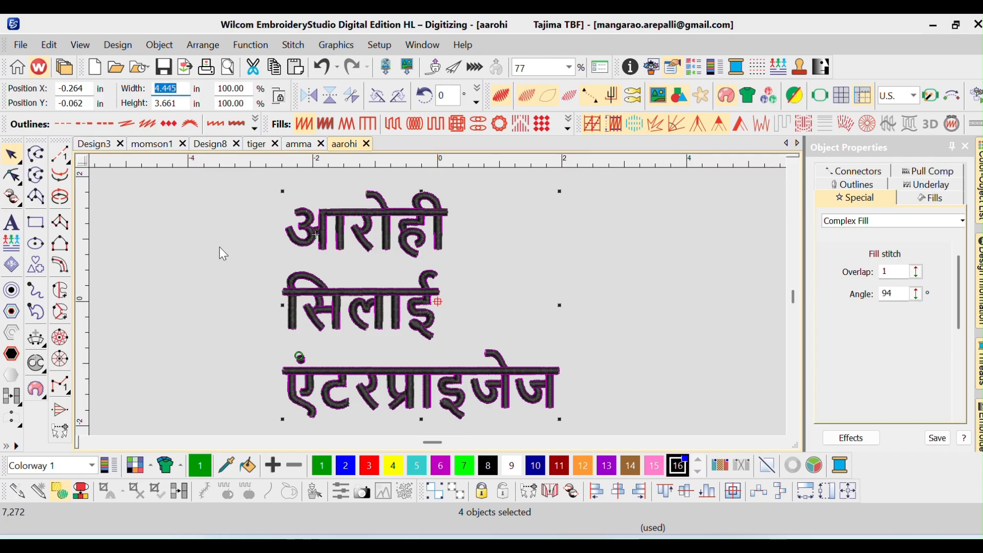
{"action": "type", "text": "5"}
{"action": "key", "text": "Return"}
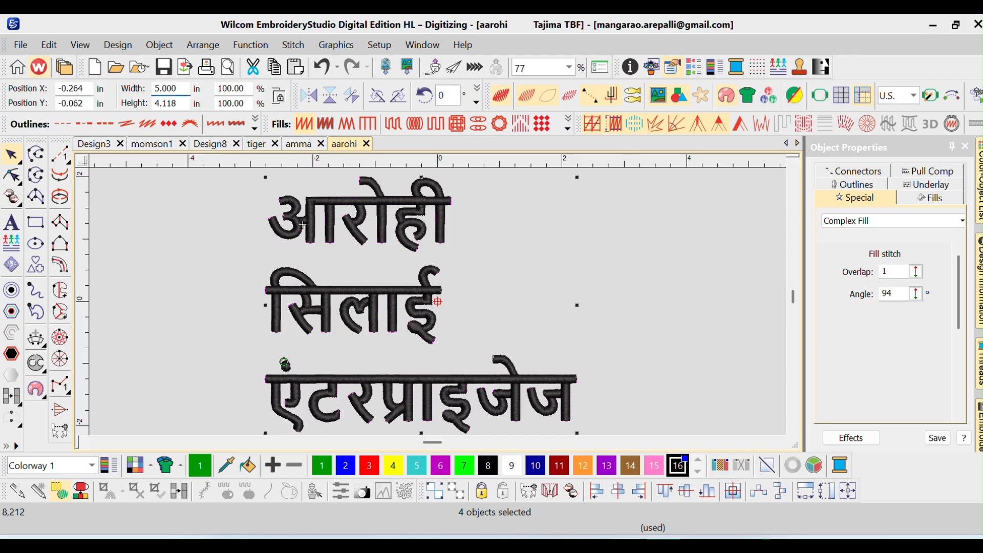
{"action": "key", "text": "Tab"}
{"action": "key", "text": "Return"}
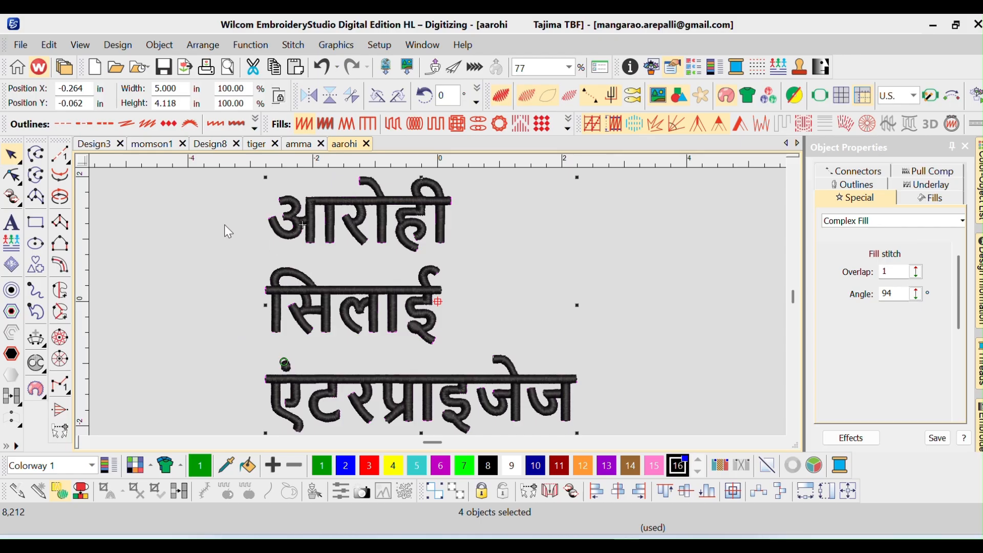
Export the design as the Tajima machine file aarohi.DST in Downloads
{"action": "left_click", "coordinate": [20, 44]}
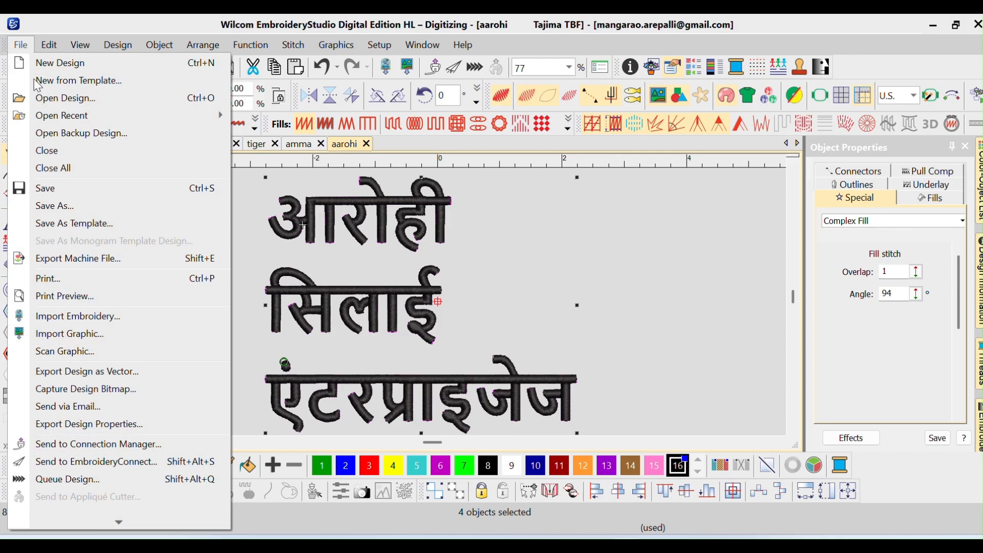
{"action": "left_click", "coordinate": [78, 266]}
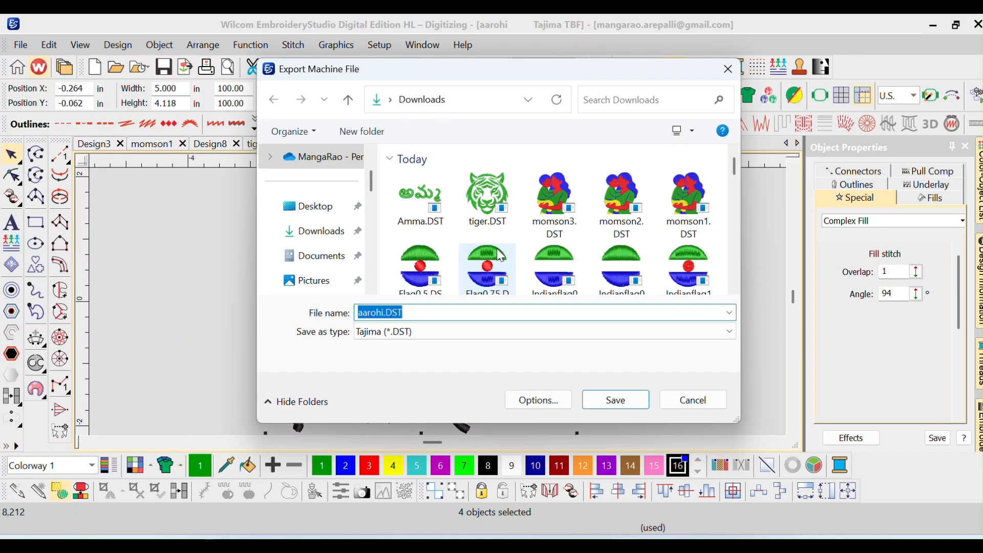
{"action": "key", "text": "Return"}
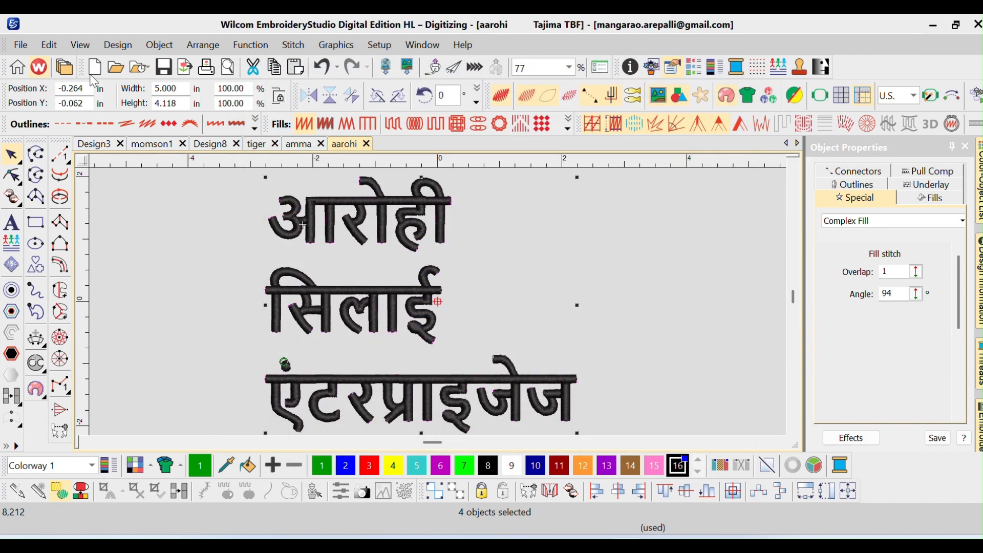
{"action": "left_click", "coordinate": [21, 44]}
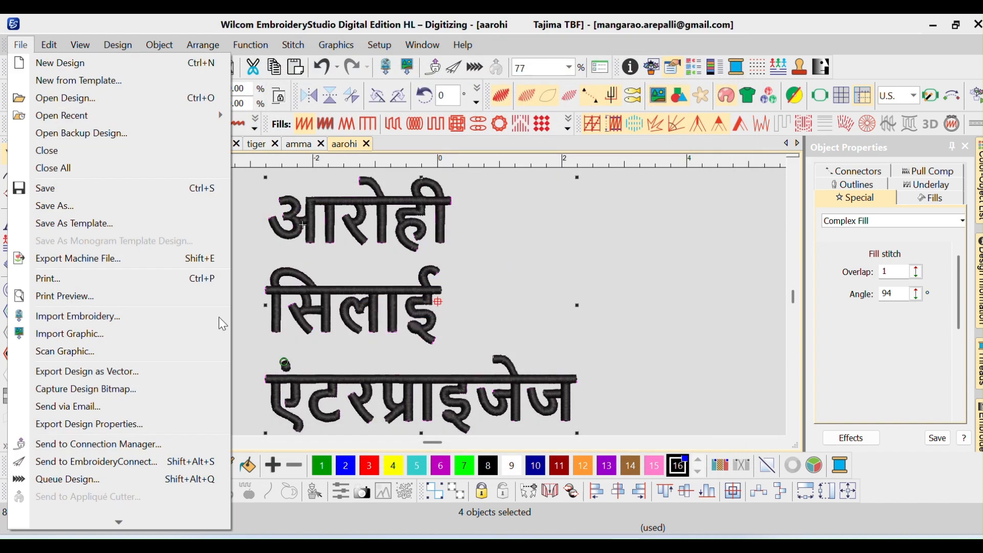
{"action": "left_click", "coordinate": [408, 275]}
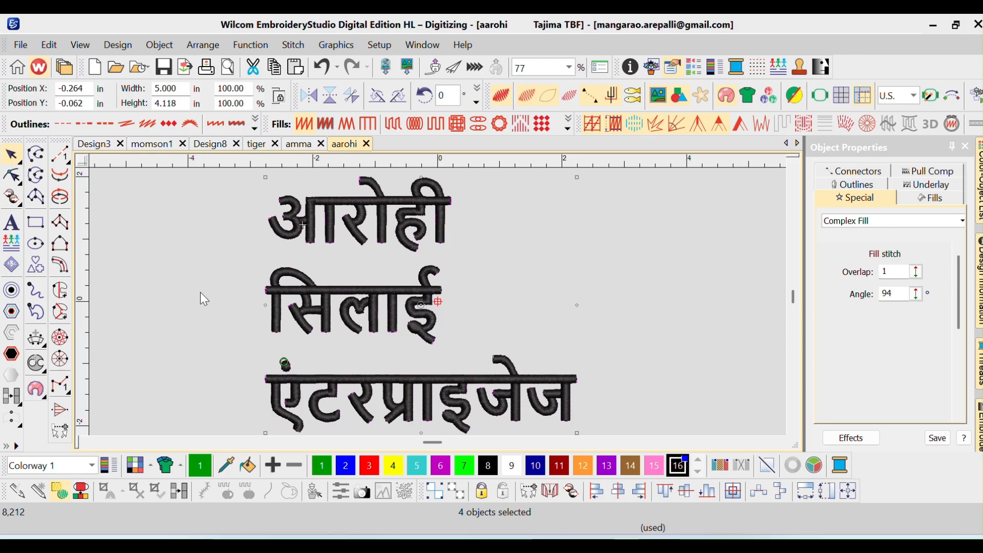
{"action": "left_click", "coordinate": [16, 49]}
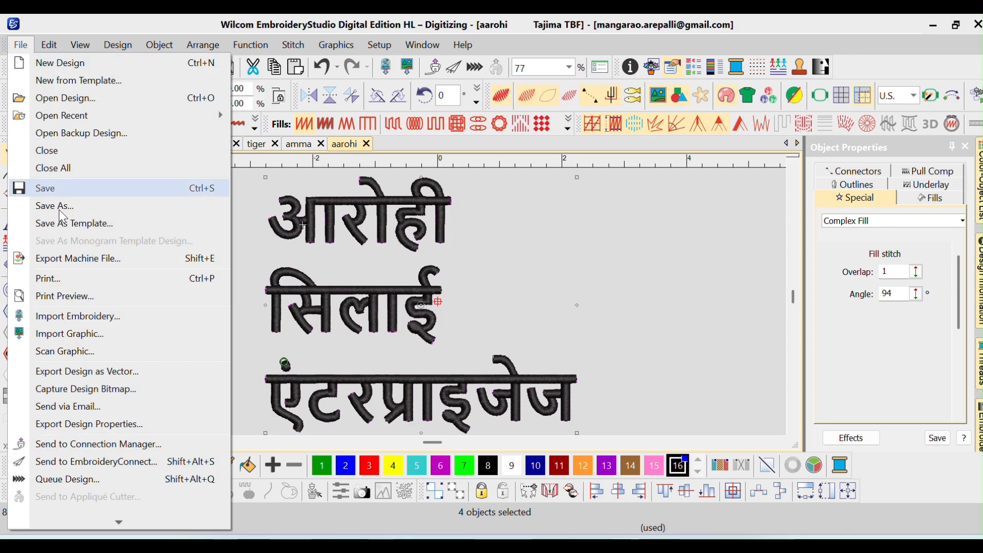
{"action": "left_click", "coordinate": [136, 192]}
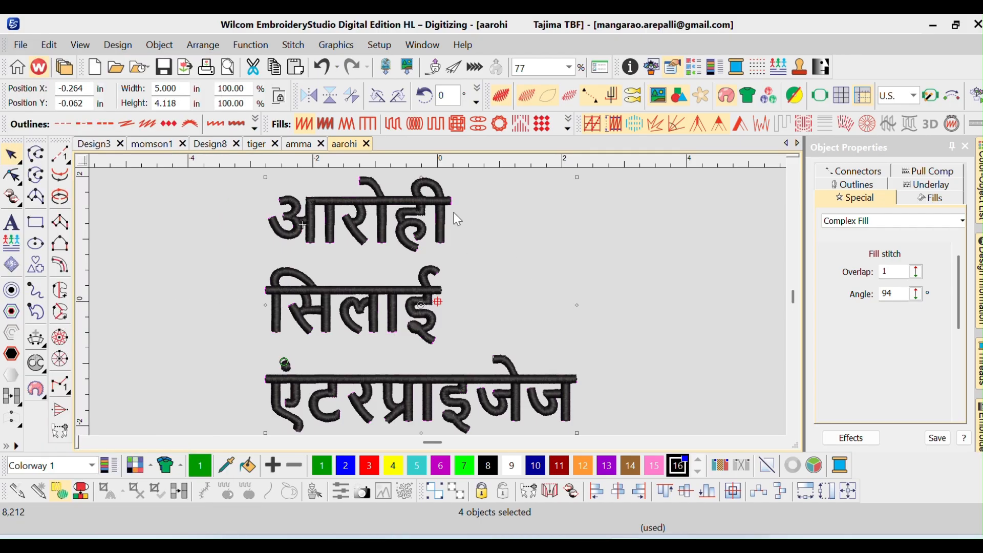
{"action": "left_click", "coordinate": [20, 45]}
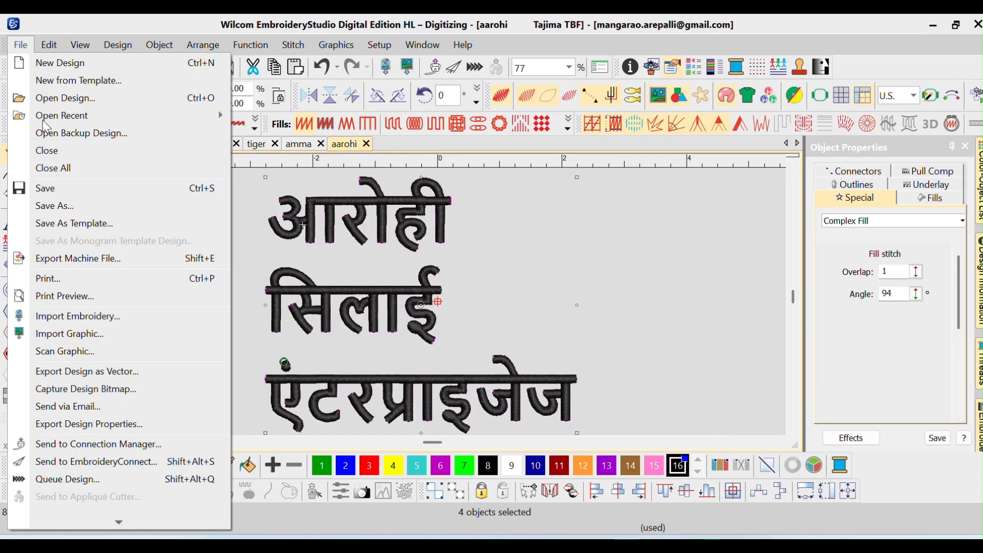
{"action": "left_click", "coordinate": [68, 258]}
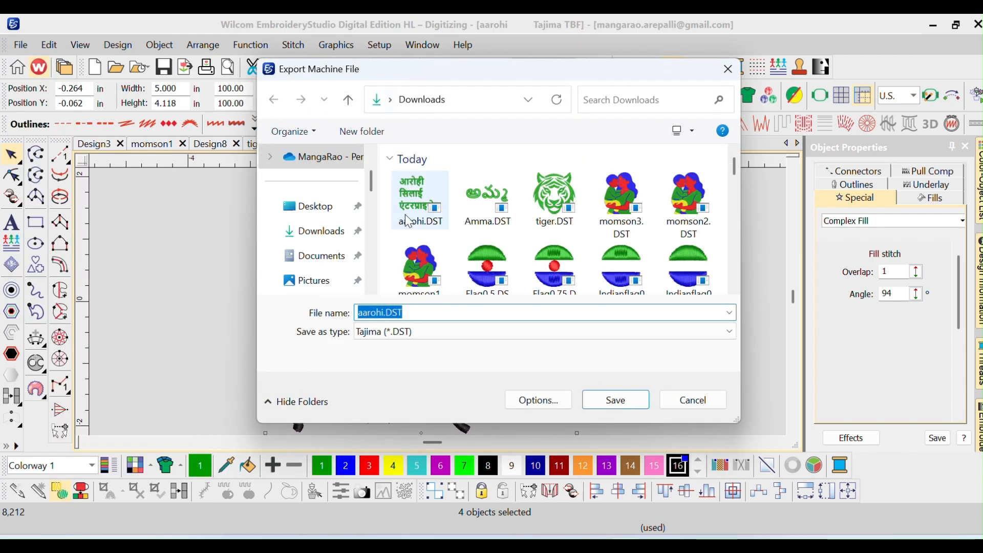
{"action": "left_click", "coordinate": [375, 335]}
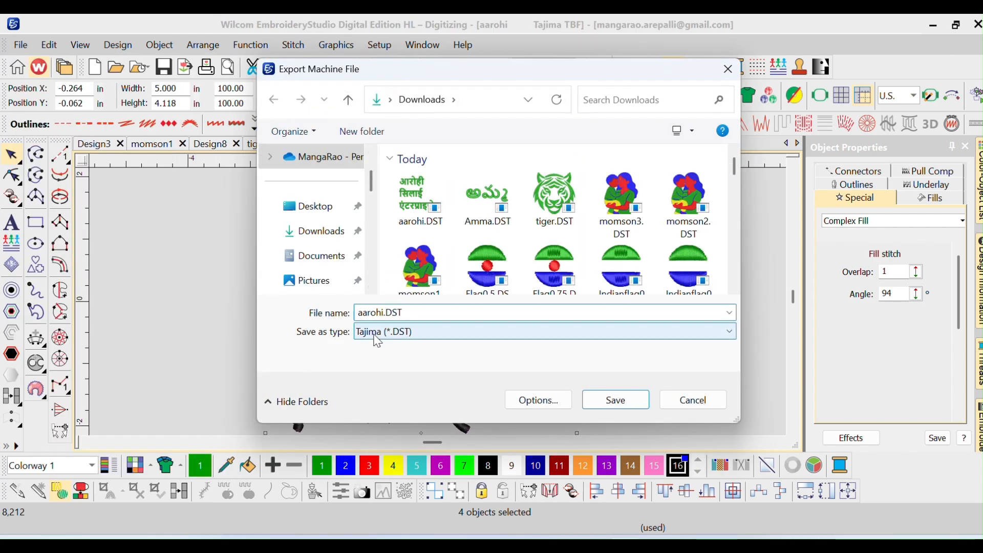
{"action": "key", "text": "Escape"}
{"action": "key", "text": "Escape"}
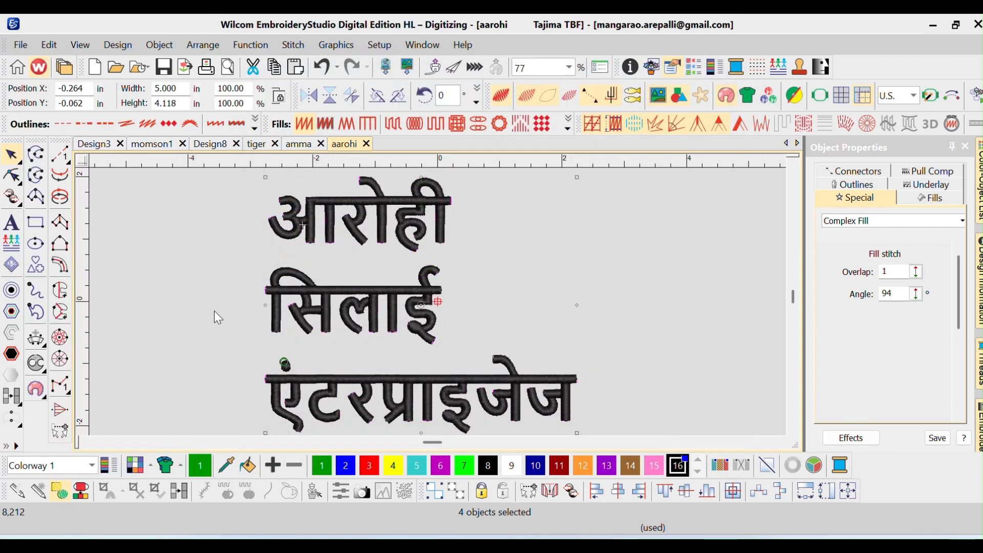
{"action": "key", "text": "super+s"}
{"action": "left_click", "coordinate": [127, 357]}
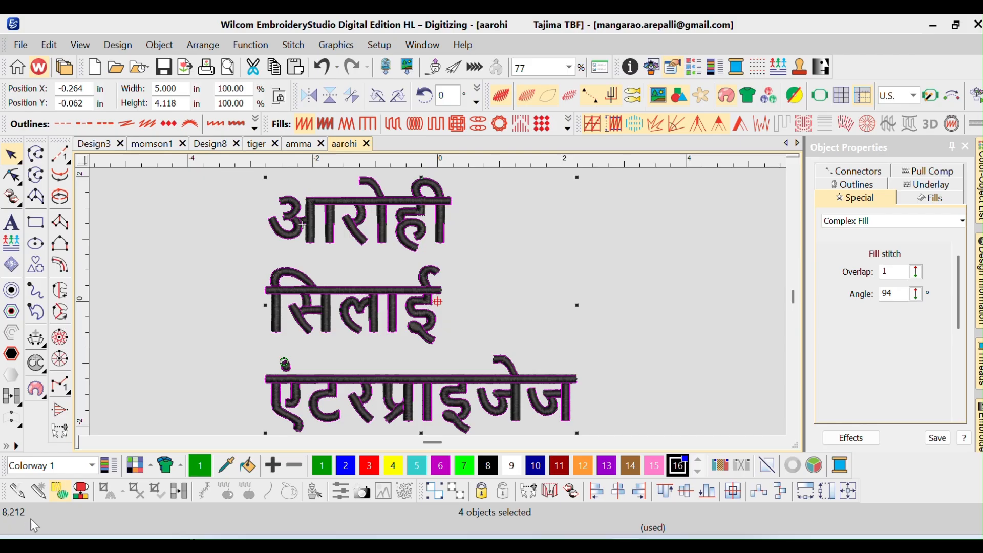
{"action": "left_click", "coordinate": [124, 303]}
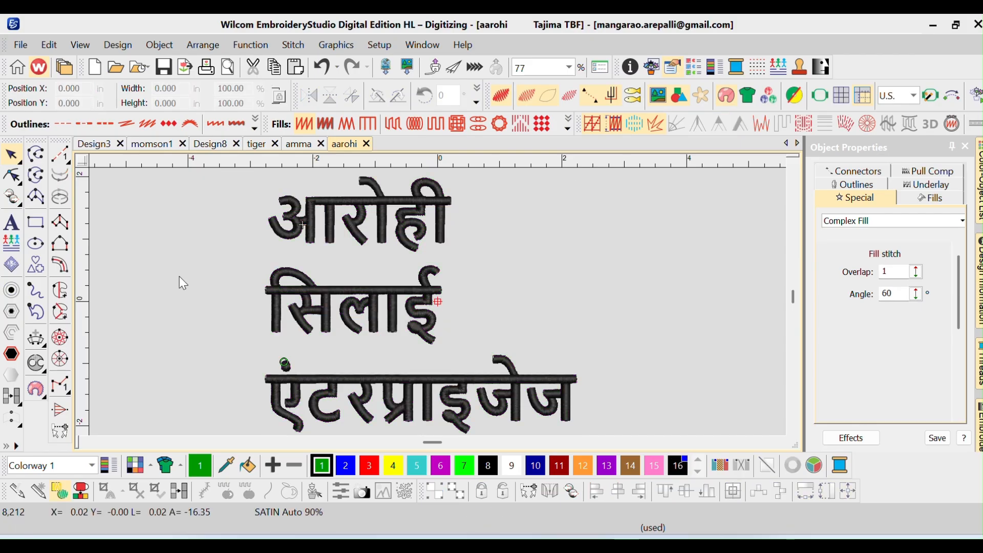
{"action": "left_click", "coordinate": [79, 45]}
{"action": "left_click", "coordinate": [128, 309]}
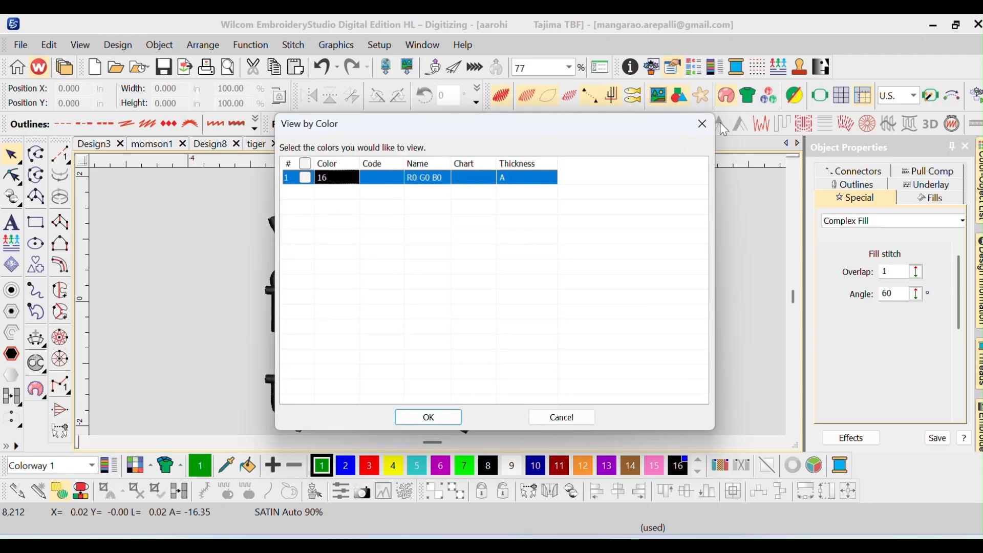
{"action": "left_click", "coordinate": [704, 124]}
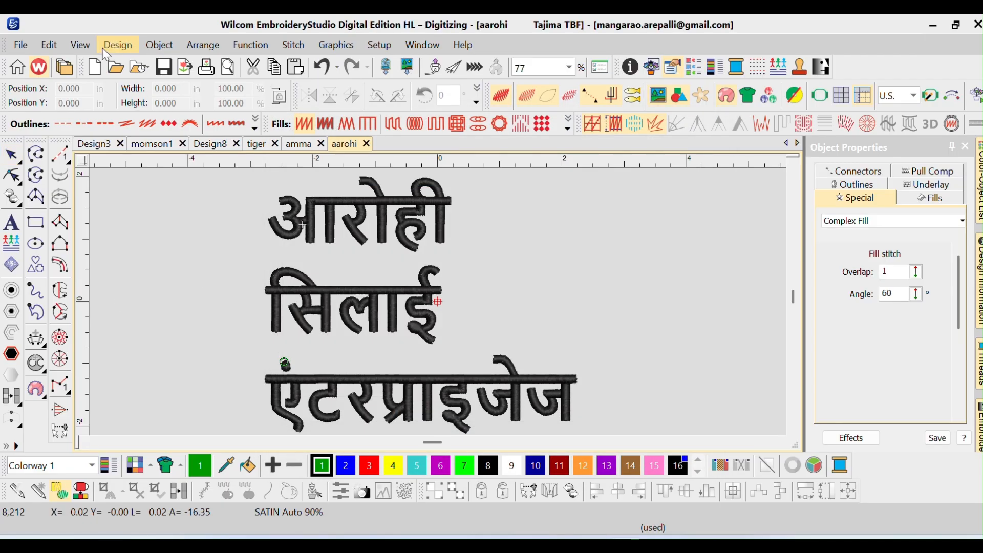
Preview the design's stitching sequence in the Stitch Player and stop the playback
{"action": "left_click", "coordinate": [80, 45]}
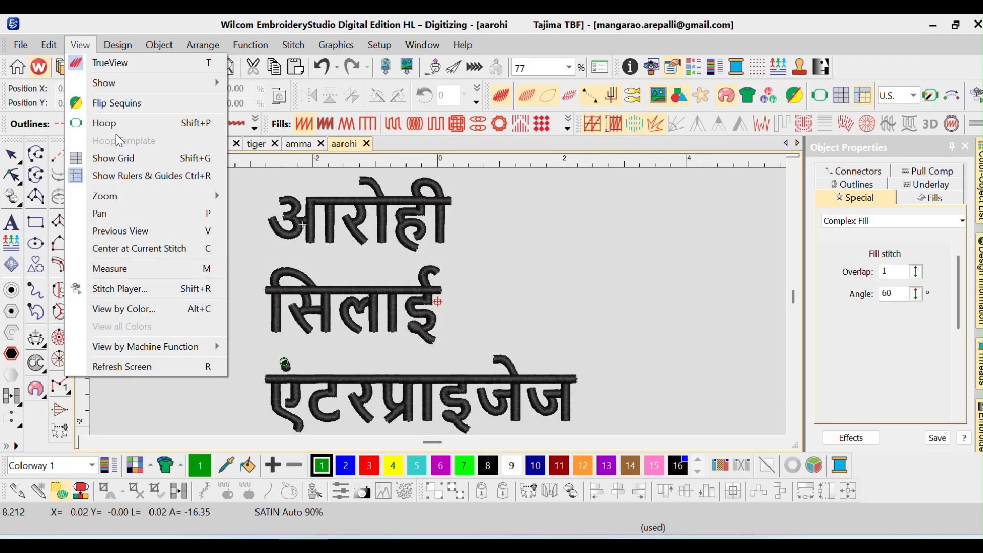
{"action": "left_click", "coordinate": [143, 290]}
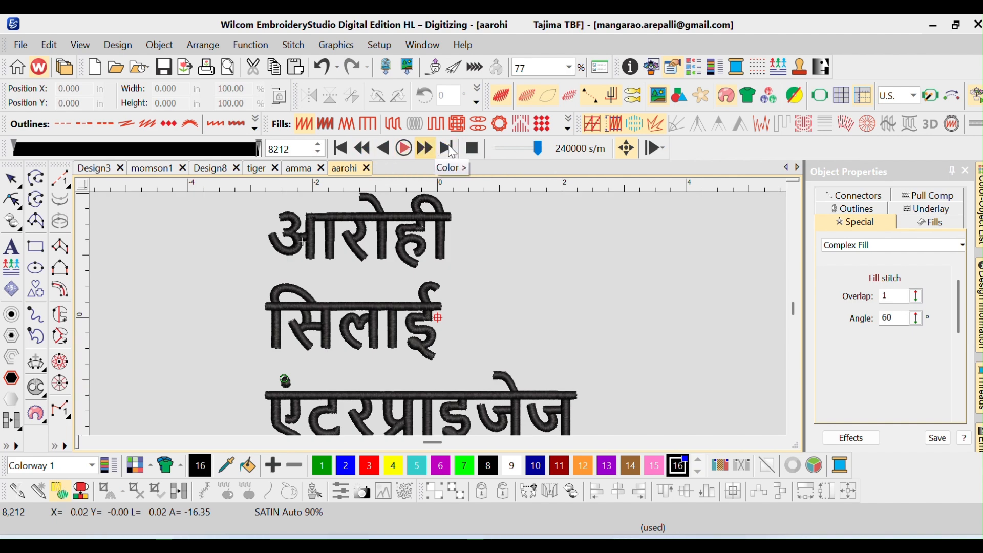
{"action": "left_click_drag", "start_coordinate": [536, 149], "coordinate": [538, 150]}
{"action": "left_click", "coordinate": [473, 151]}
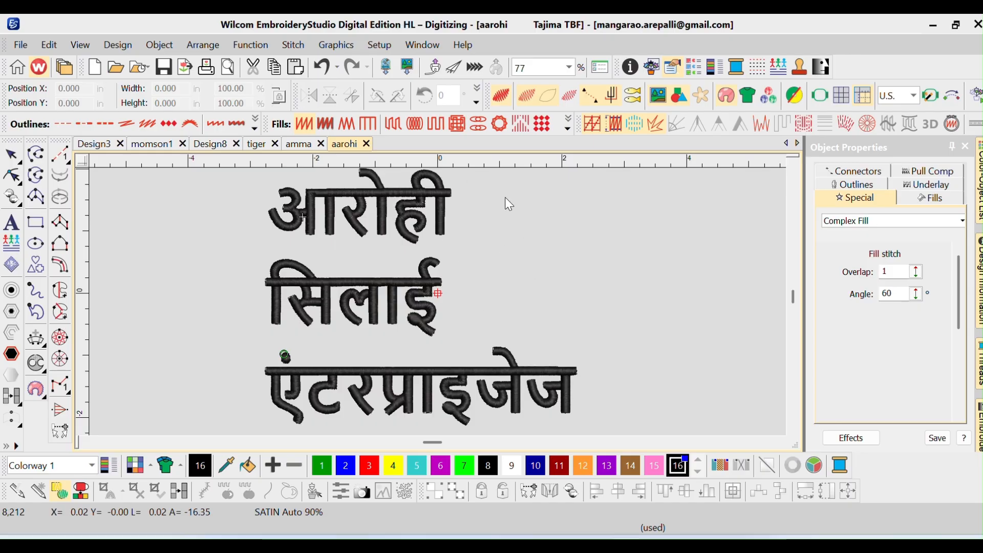
Create a new blank design
{"action": "left_click", "coordinate": [319, 149]}
{"action": "left_click", "coordinate": [354, 146]}
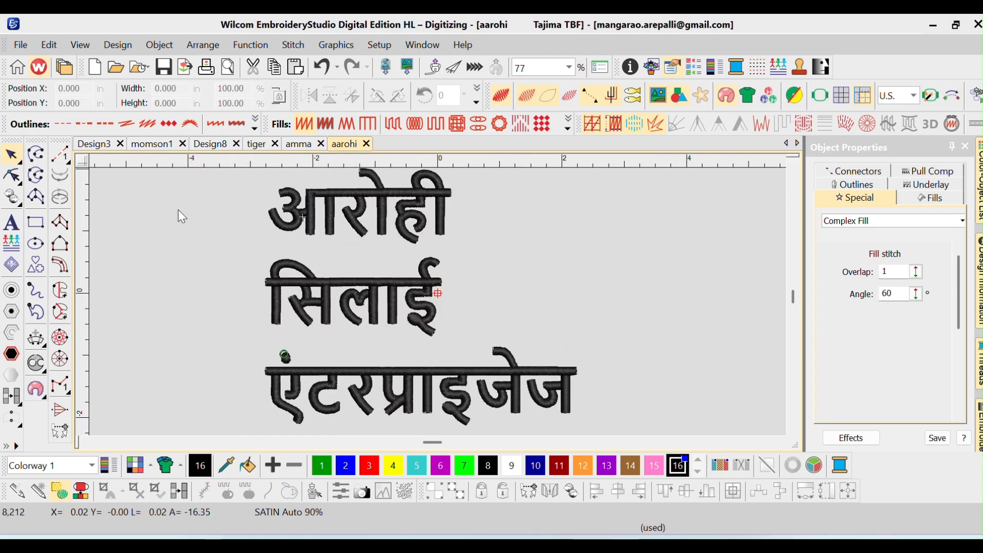
{"action": "left_click", "coordinate": [20, 45]}
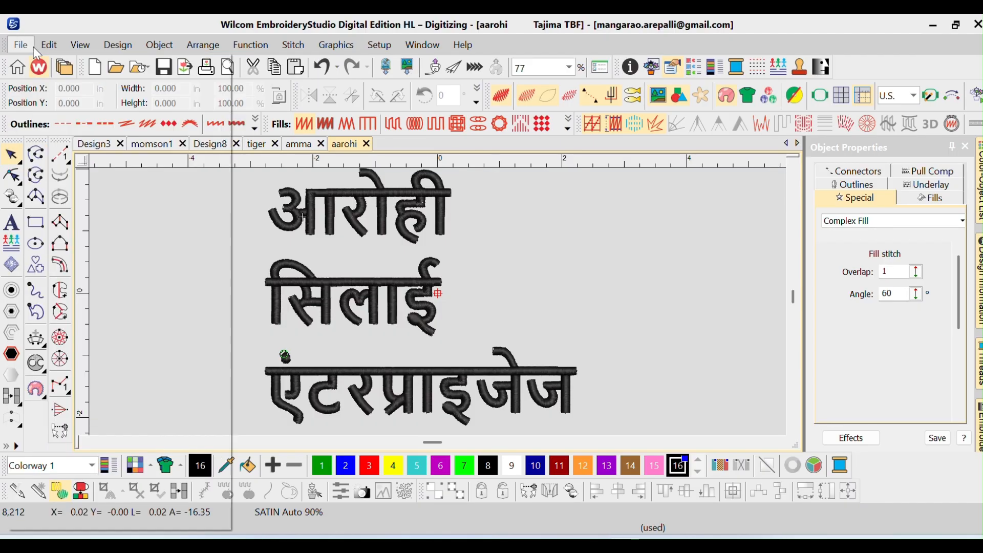
{"action": "left_click", "coordinate": [41, 62]}
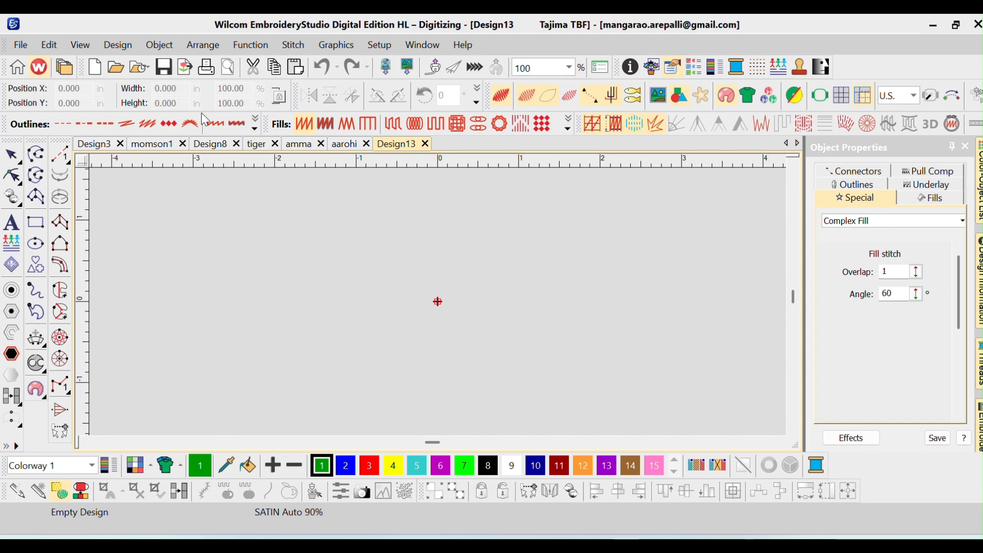
Import the graphic butterfly.jpg from the AutoDigitization folder and fit it in view
{"action": "left_click", "coordinate": [336, 47]}
{"action": "left_click", "coordinate": [352, 63]}
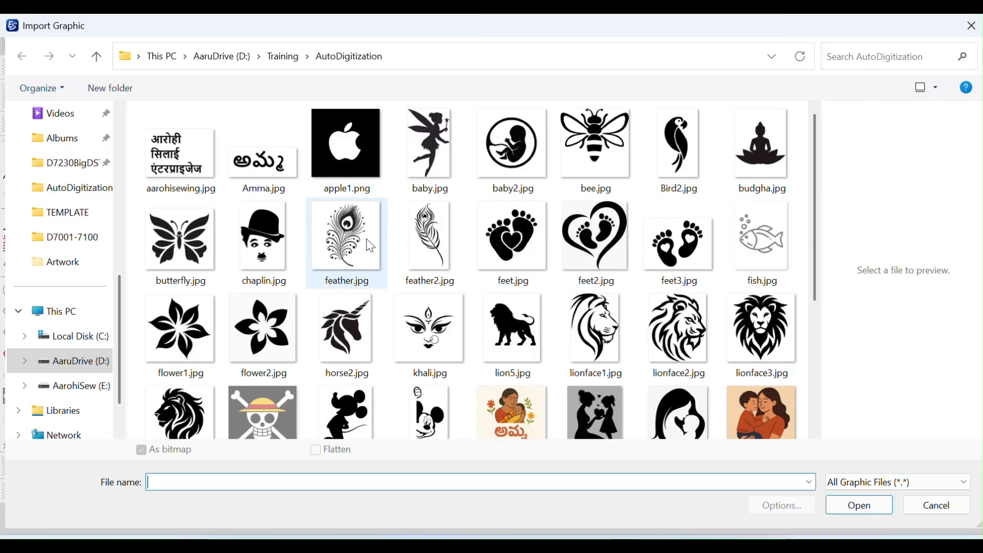
{"action": "double_click", "coordinate": [179, 241]}
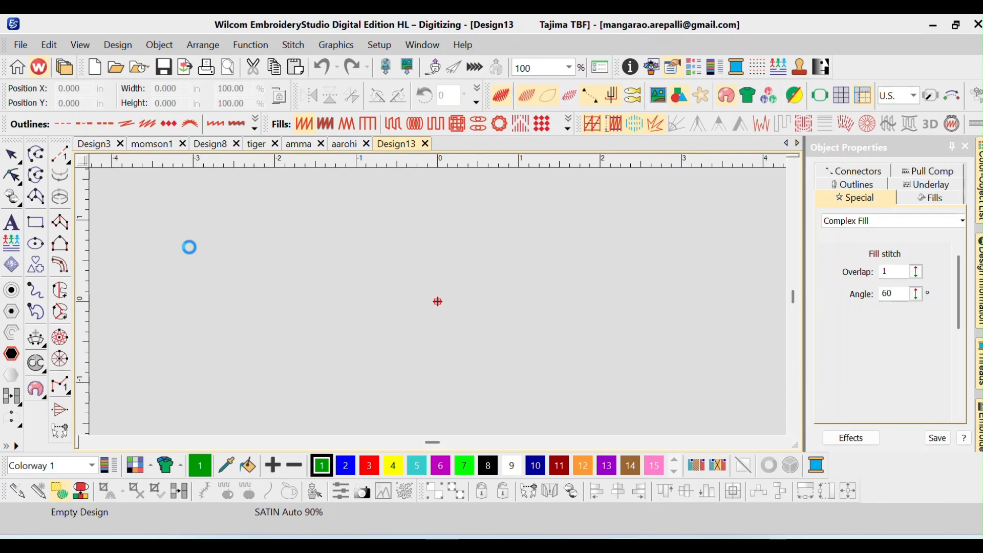
{"action": "key", "text": "0"}
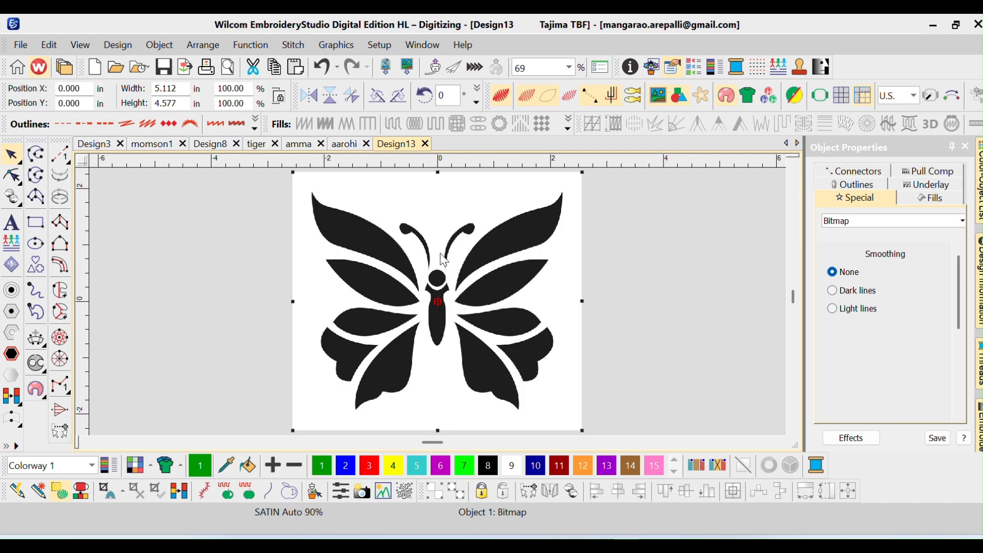
Convert the butterfly bitmap with Smart Design, using two colors with black as Fill, white as Omit and Satin details
{"action": "left_click", "coordinate": [43, 493]}
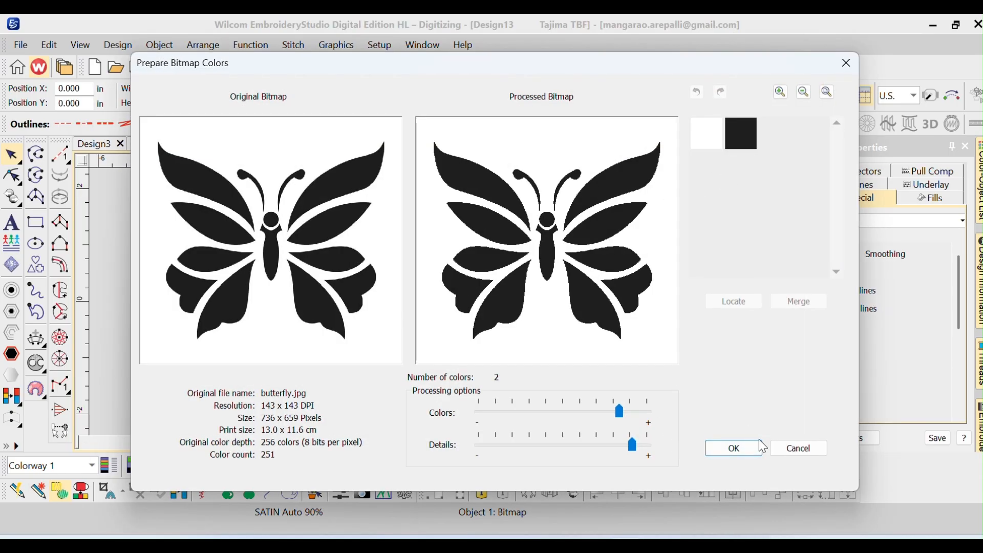
{"action": "left_click", "coordinate": [748, 447]}
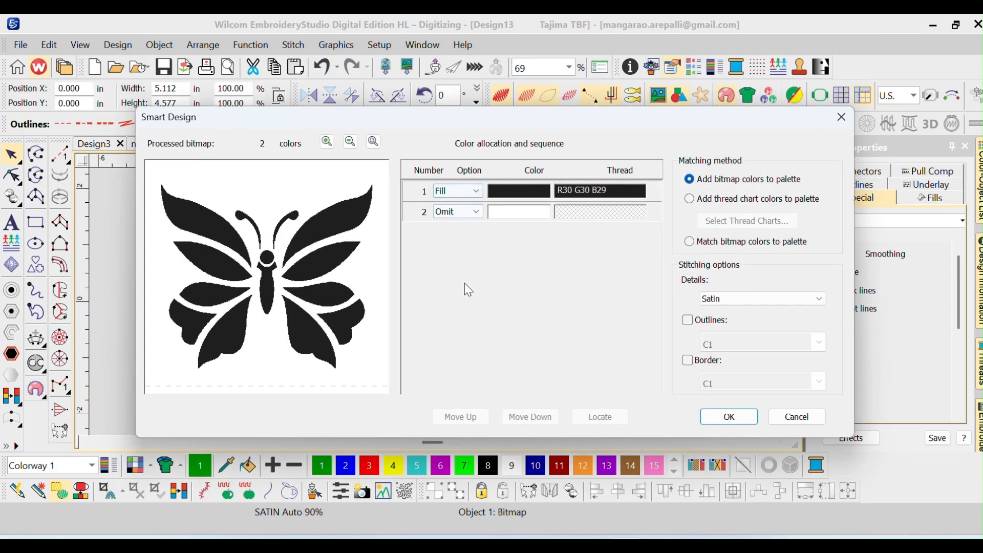
{"action": "left_click", "coordinate": [730, 418]}
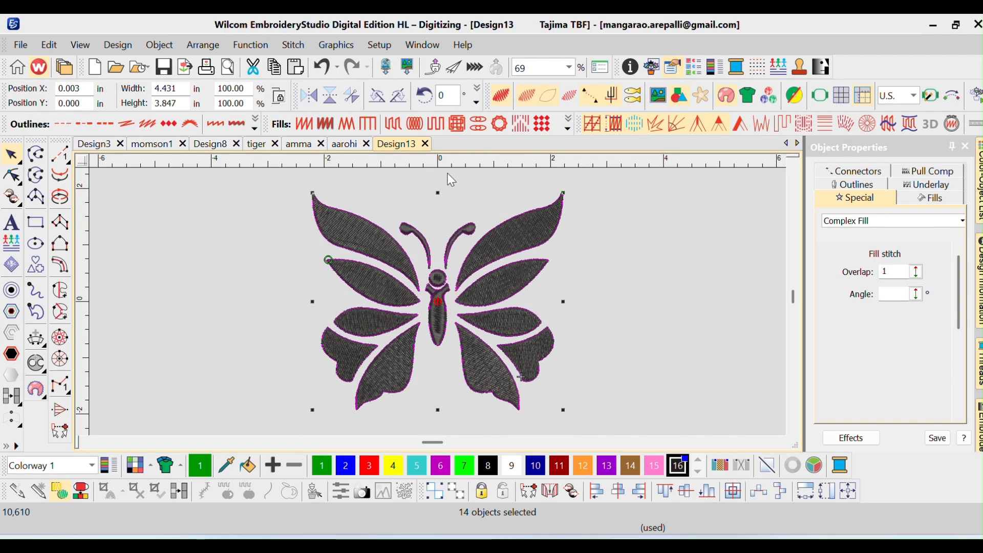
Check the butterfly objects' stitch types in the Color-Object List and try a Satin fill on all of them
{"action": "left_click", "coordinate": [694, 67]}
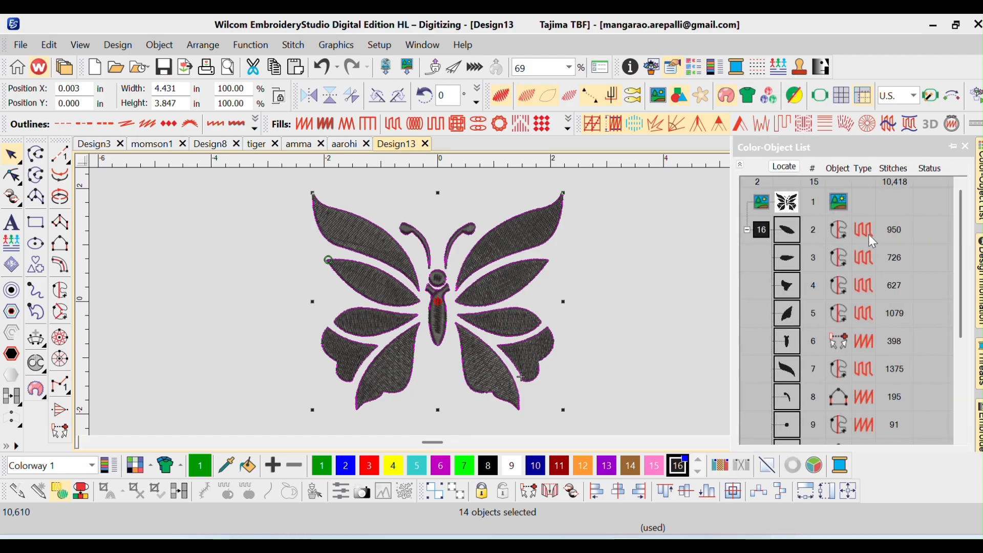
{"action": "scroll", "coordinate": [868, 341], "scroll_direction": "down", "scroll_amount": 3}
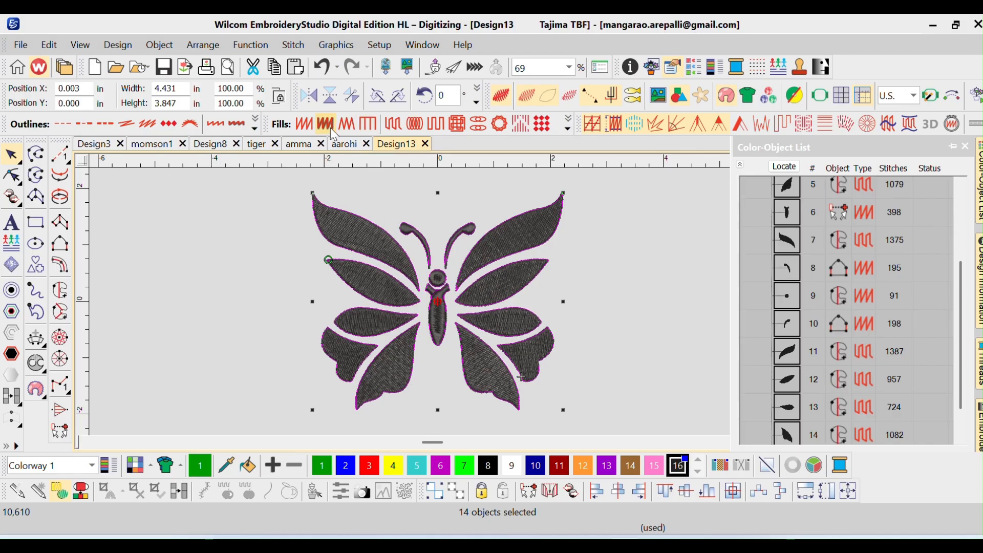
{"action": "right_click", "coordinate": [304, 123]}
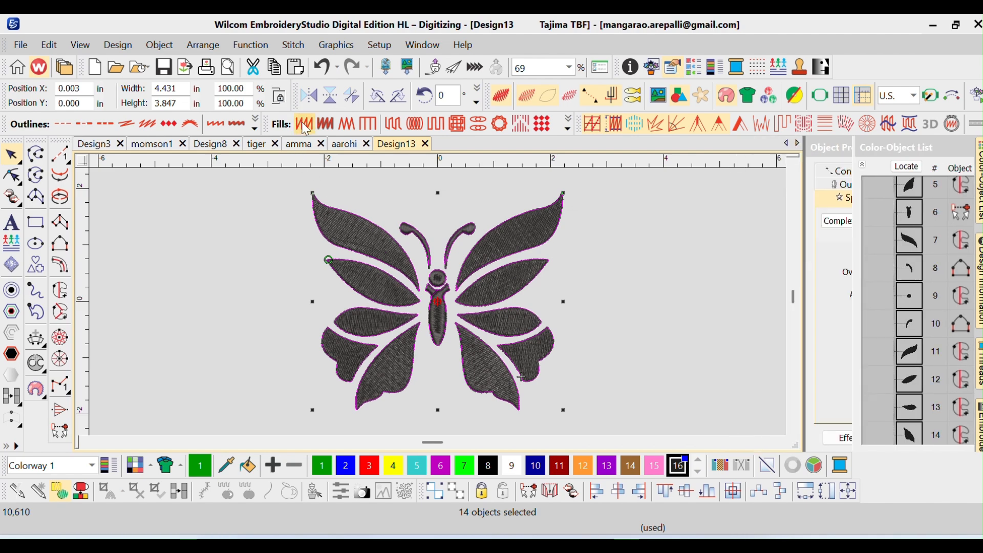
{"action": "left_click", "coordinate": [303, 123]}
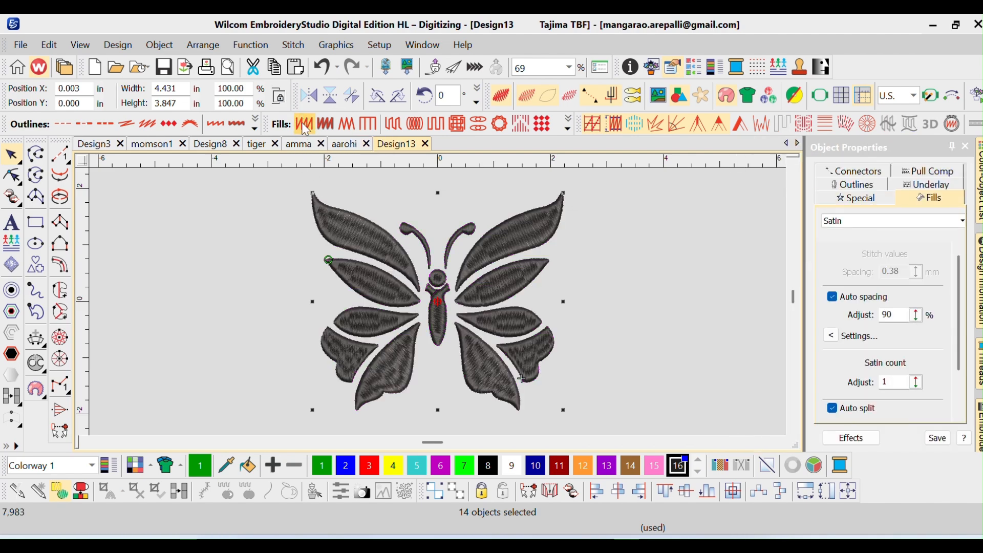
Try Tatami, Island Coil, Square, Satin and again Tatami fills on the butterfly objects
{"action": "left_click", "coordinate": [397, 127]}
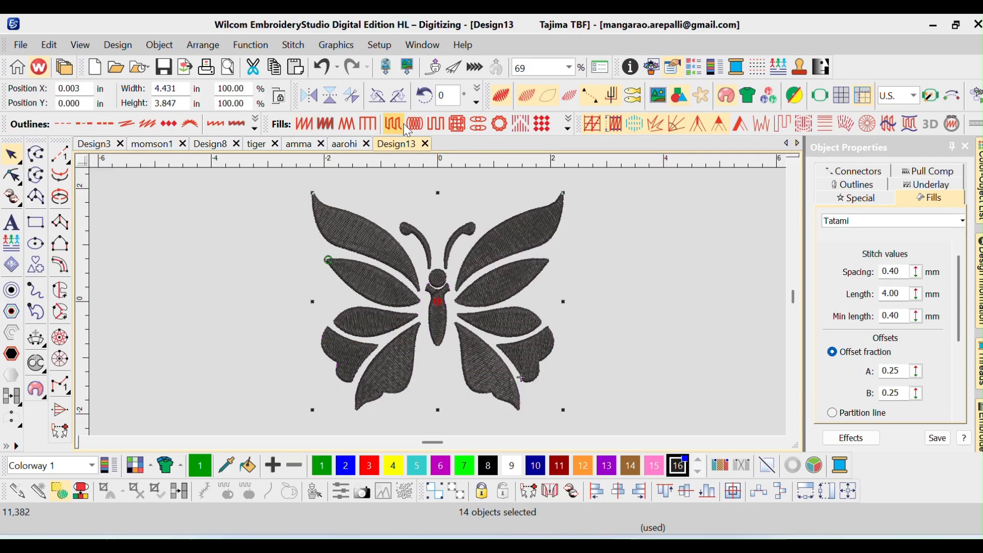
{"action": "left_click", "coordinate": [419, 129]}
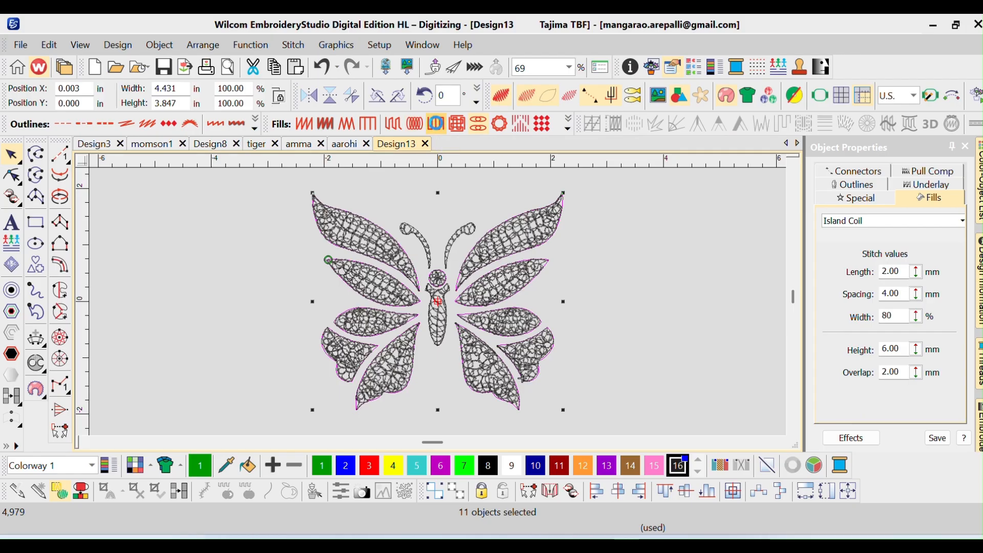
{"action": "left_click", "coordinate": [437, 124]}
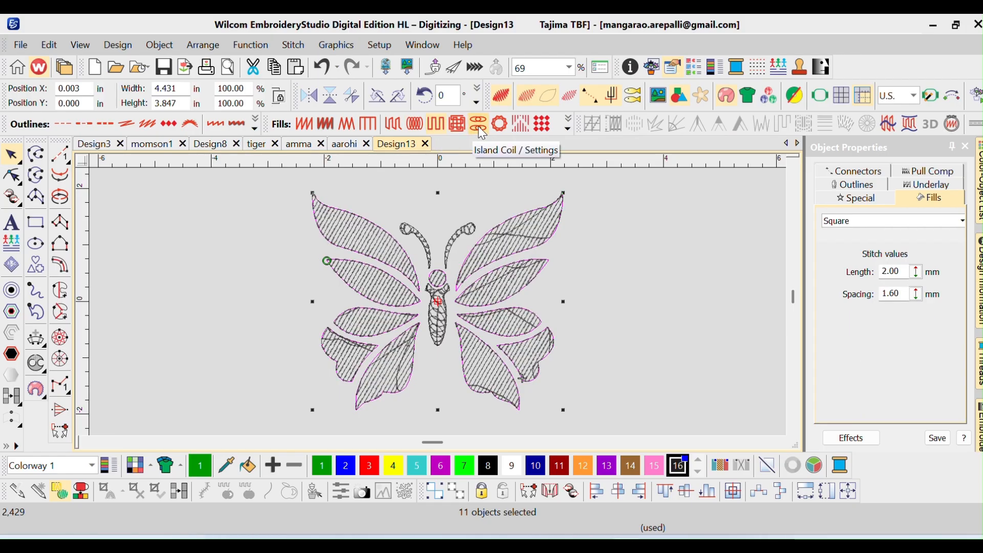
{"action": "left_click", "coordinate": [305, 123]}
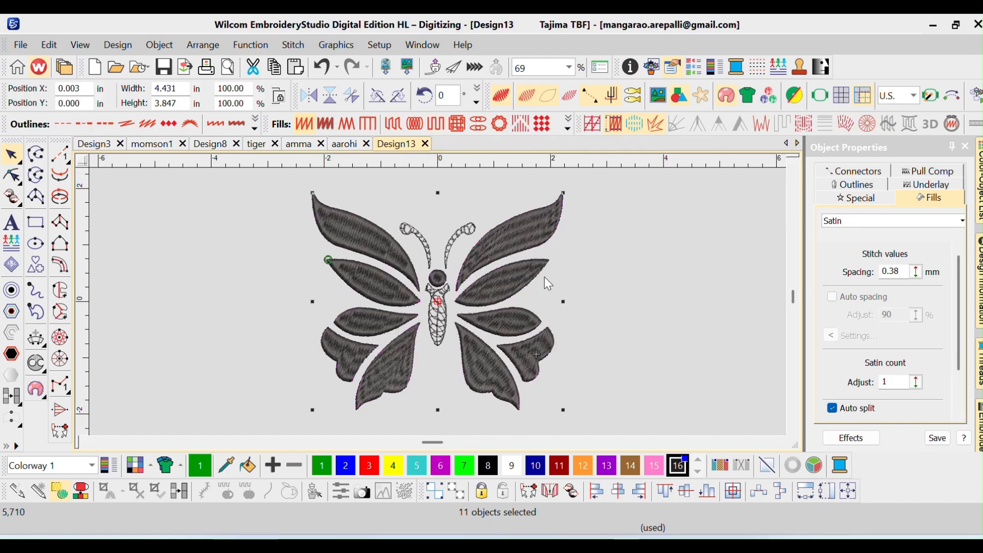
{"action": "left_click", "coordinate": [393, 125]}
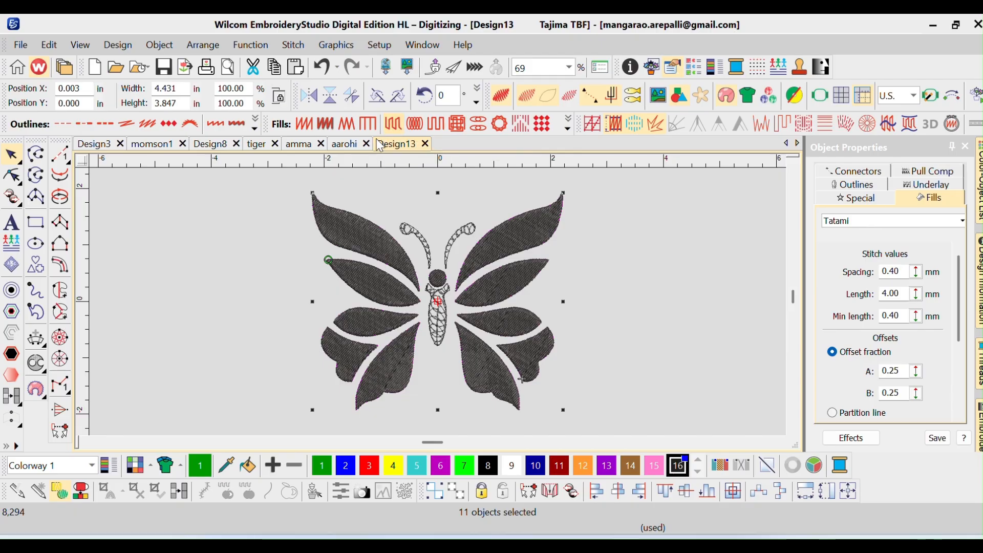
Apply a Satin fill to every object of the butterfly, including the body and antennae
{"action": "left_click", "coordinate": [306, 126]}
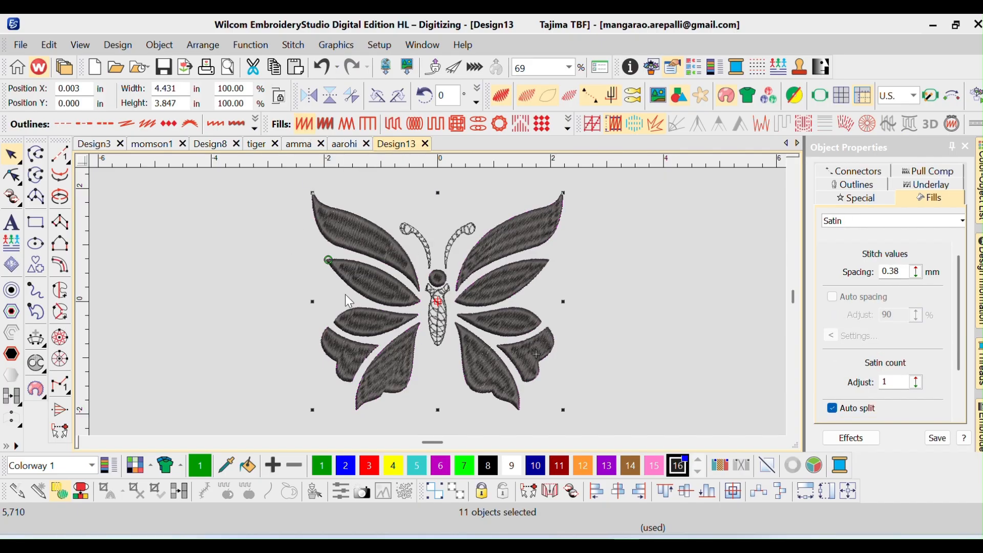
{"action": "key", "text": "ctrl+a"}
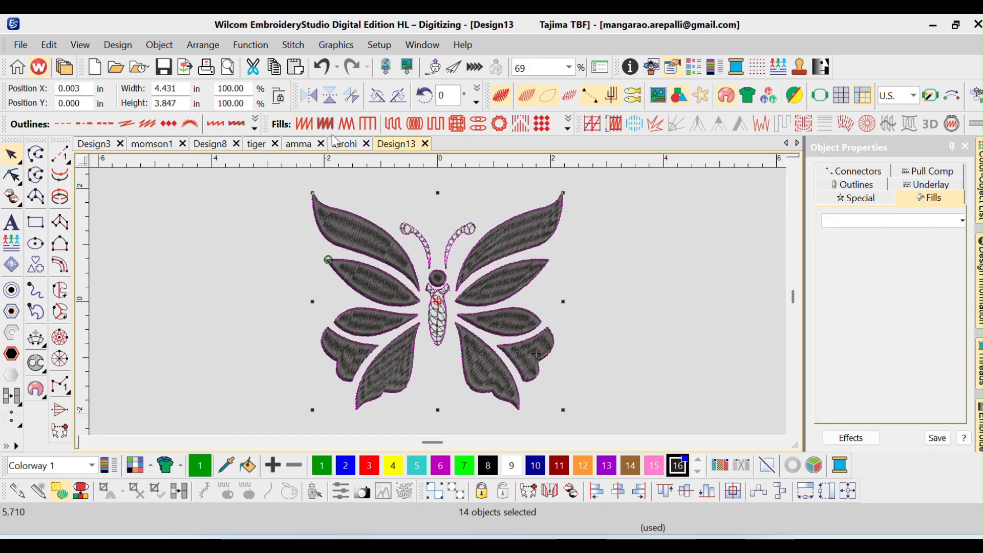
{"action": "left_click", "coordinate": [308, 126]}
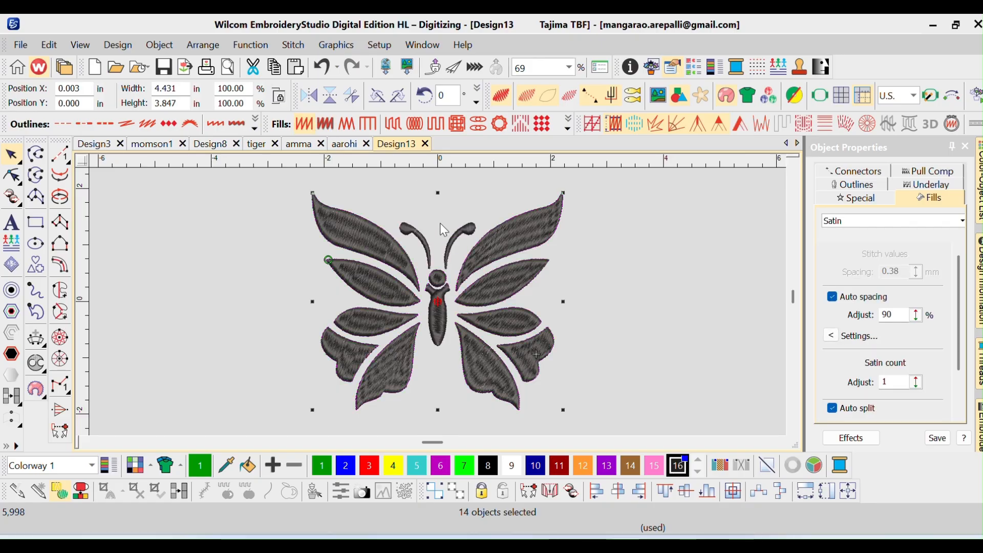
Save the design as butterfly in the Wilcom EMB format in Downloads
{"action": "key", "text": "ctrl+s"}
{"action": "type", "text": "b"}
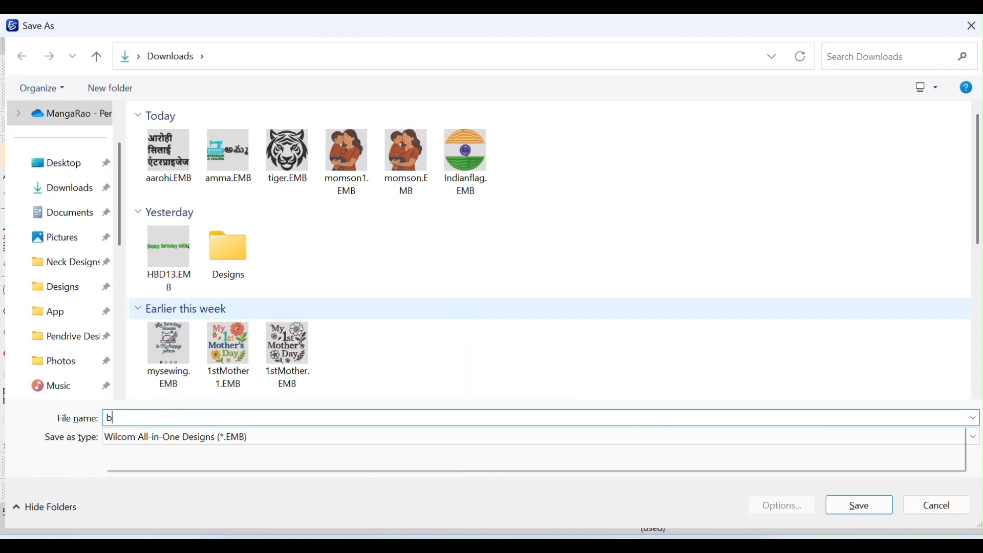
{"action": "type", "text": "utterfly"}
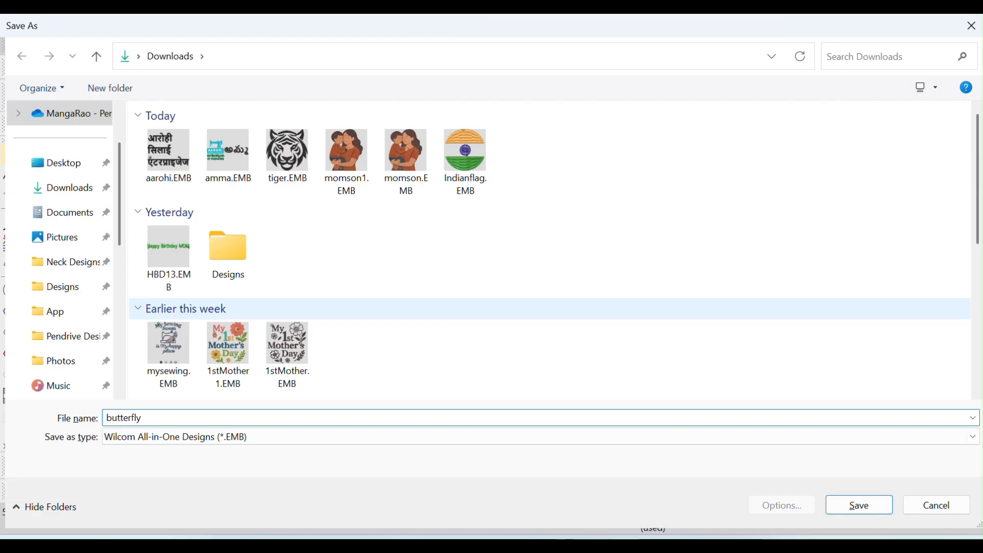
{"action": "key", "text": "Return"}
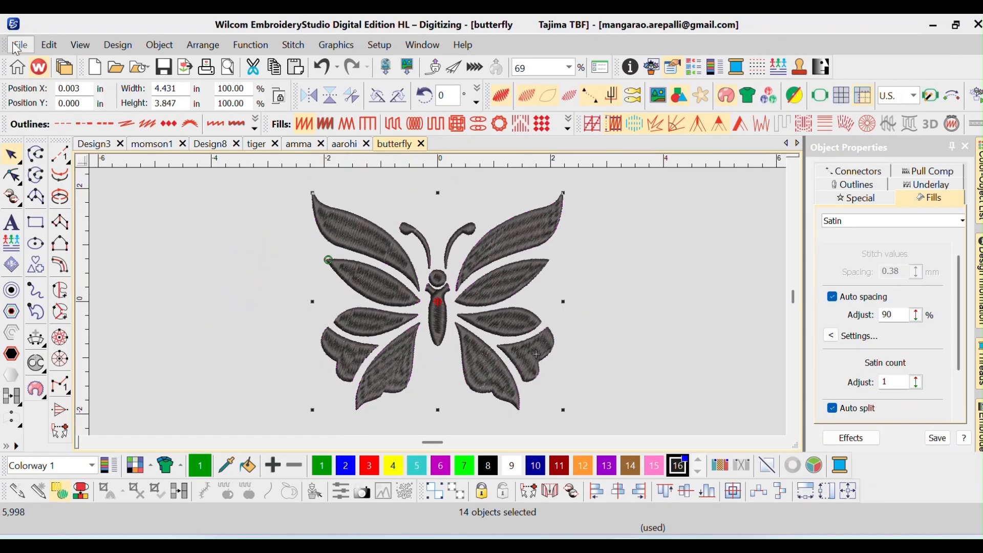
Export the design as the Tajima machine file butterfly.DST in Downloads and clear the selection
{"action": "left_click", "coordinate": [21, 45]}
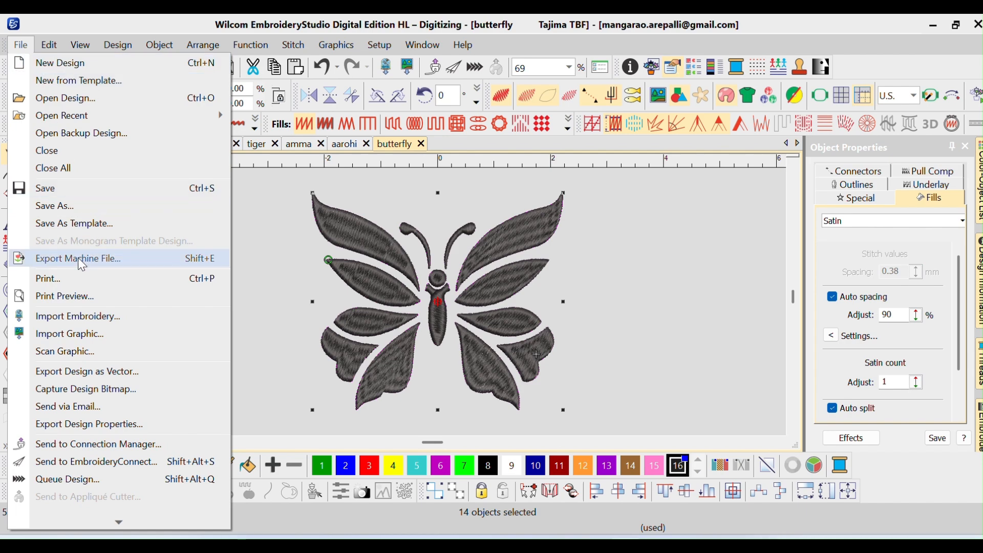
{"action": "left_click", "coordinate": [318, 262]}
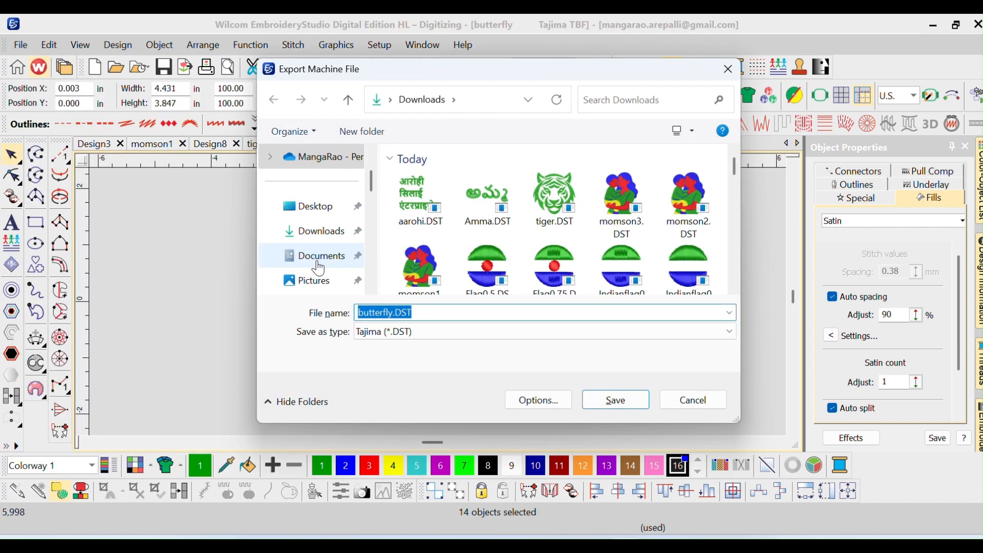
{"action": "key", "text": "Return"}
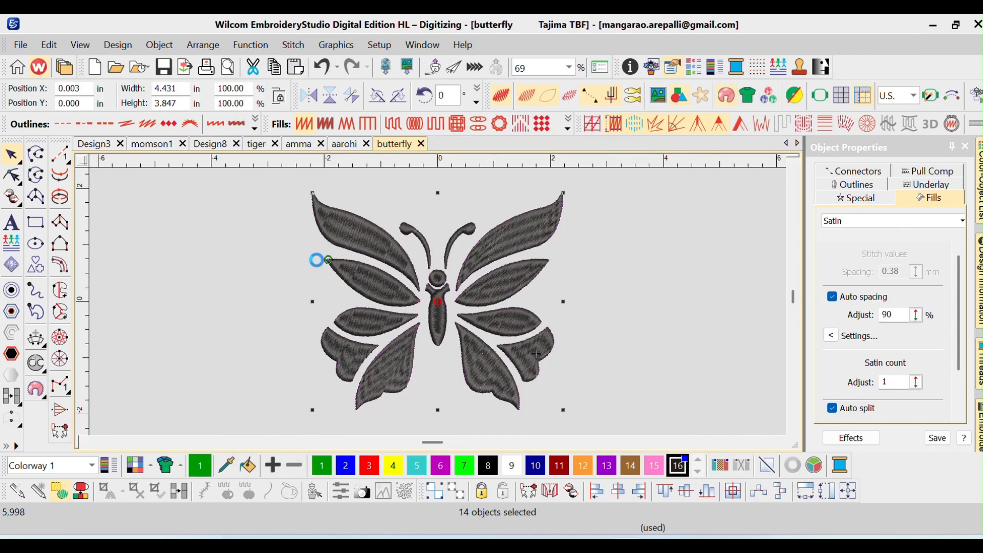
{"action": "left_click", "coordinate": [266, 266]}
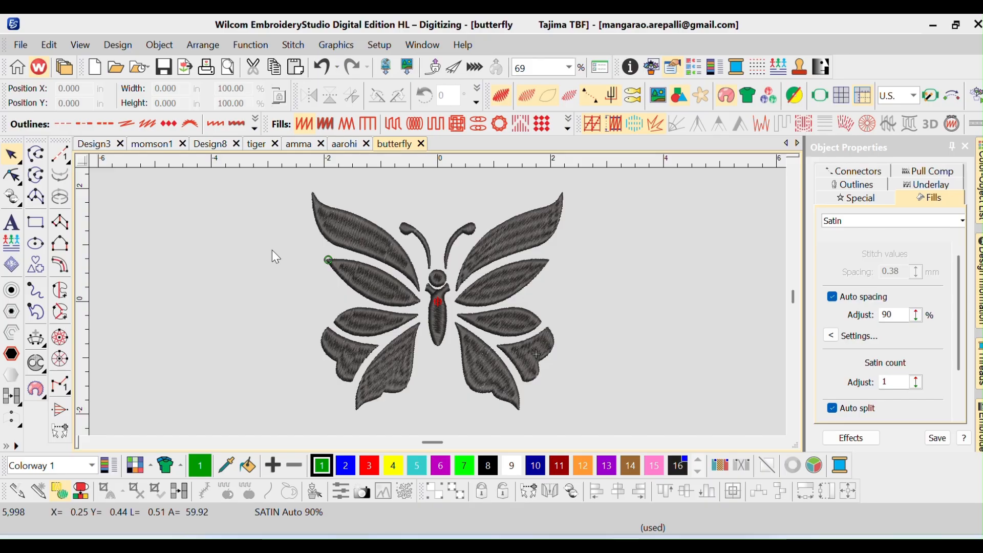
Create a new blank design and import the graphic butterfly.jpg into it
{"action": "key", "text": "ctrl+n"}
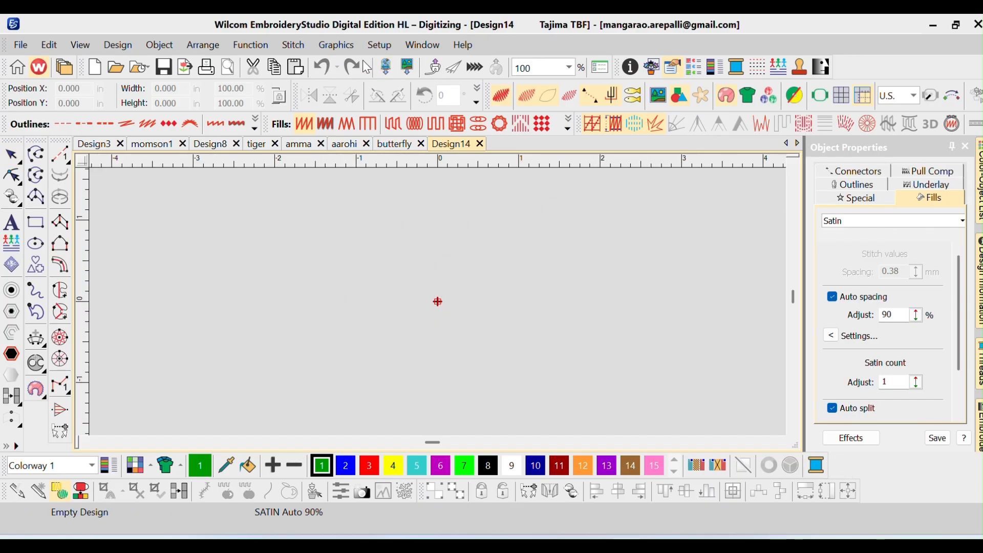
{"action": "left_click", "coordinate": [338, 46]}
{"action": "key", "text": "Escape"}
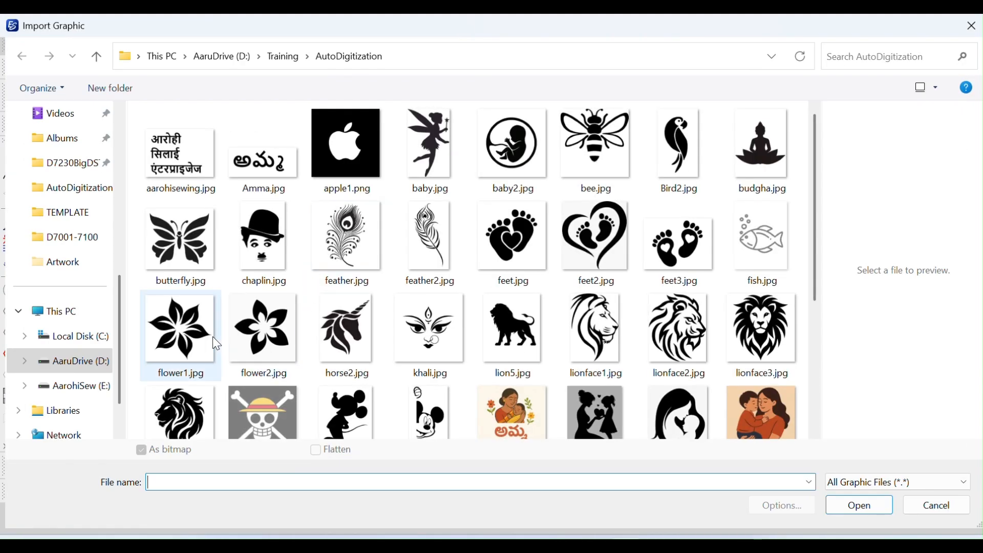
{"action": "double_click", "coordinate": [186, 265]}
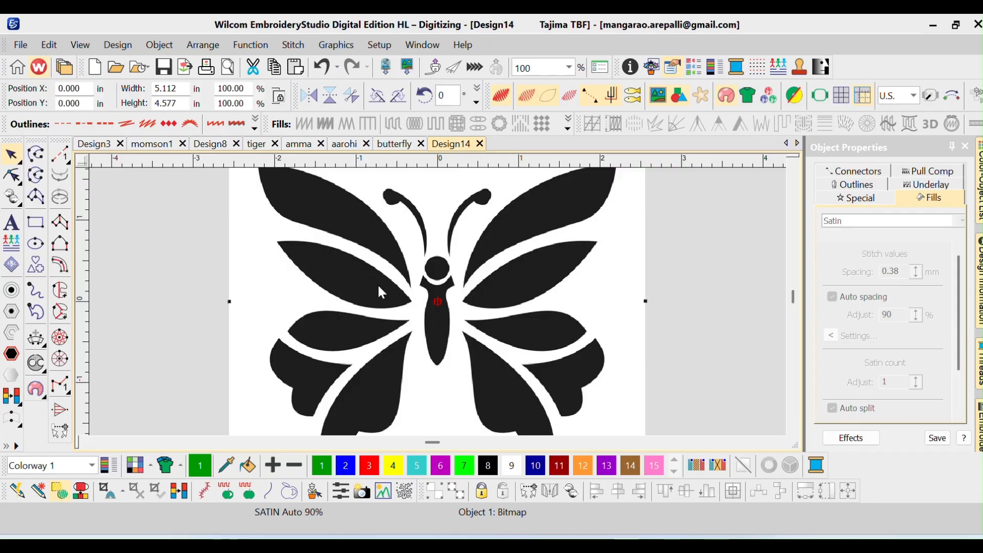
{"action": "scroll", "coordinate": [377, 285], "scroll_direction": "down", "scroll_amount": 1}
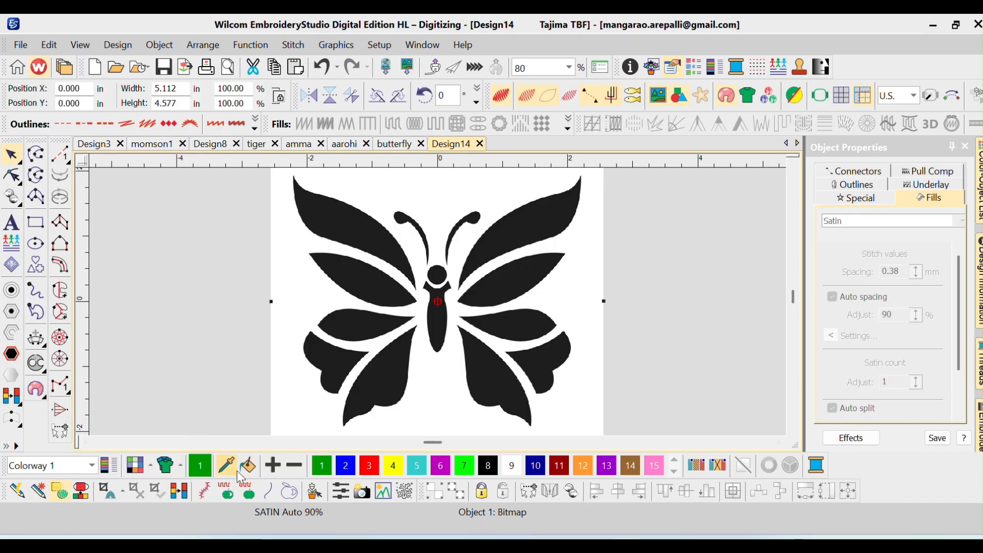
Prepare the butterfly bitmap's colors for digitizing, keeping two processed colors
{"action": "left_click", "coordinate": [181, 493]}
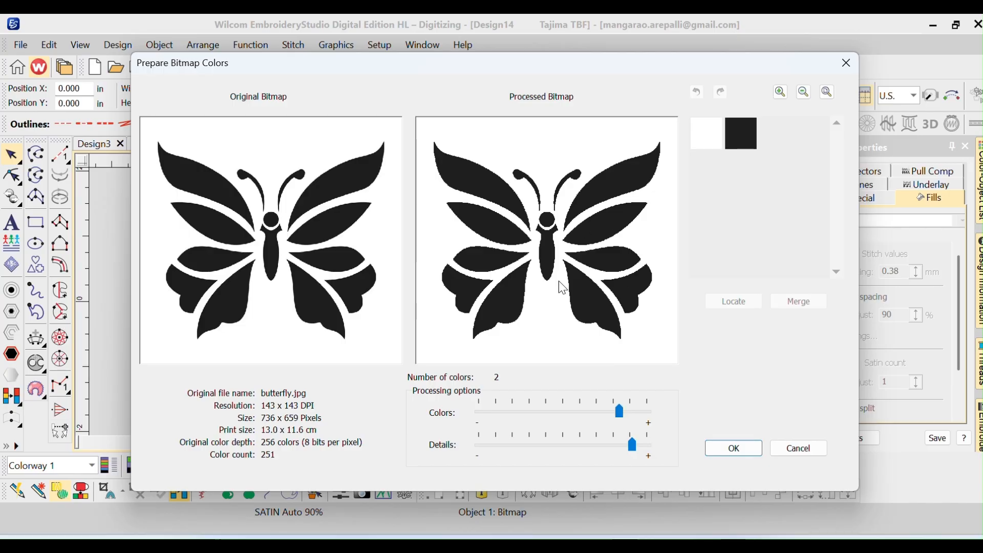
{"action": "left_click", "coordinate": [728, 451]}
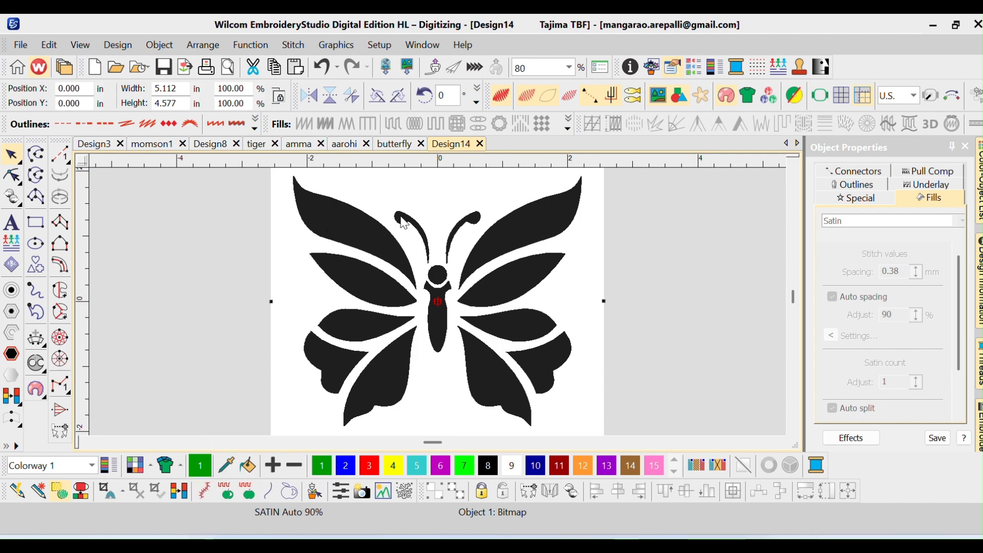
Auto-digitize the butterfly's three uppermost left wing segments individually with Satin stitching from the bitmap, and hide the bitmap
{"action": "left_click", "coordinate": [205, 492]}
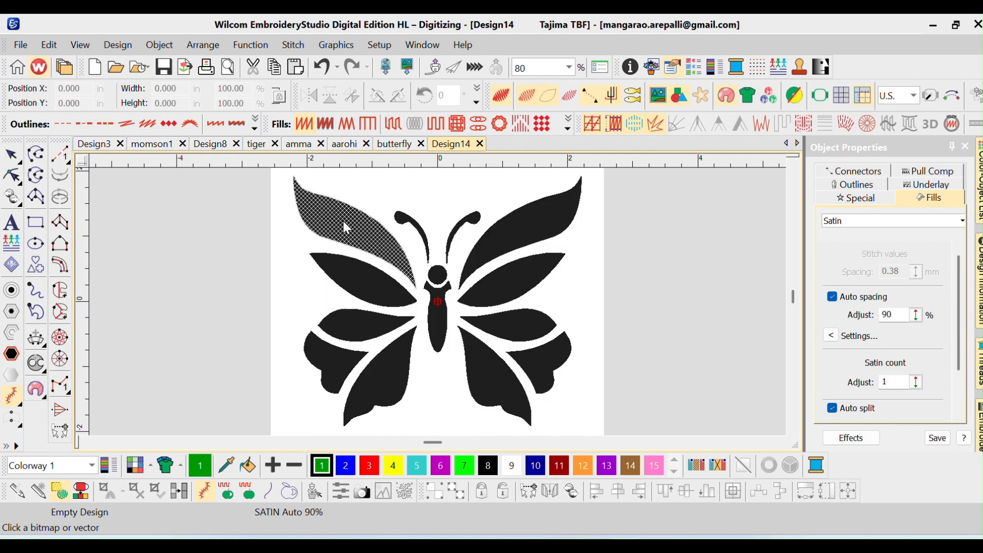
{"action": "left_click", "coordinate": [343, 220]}
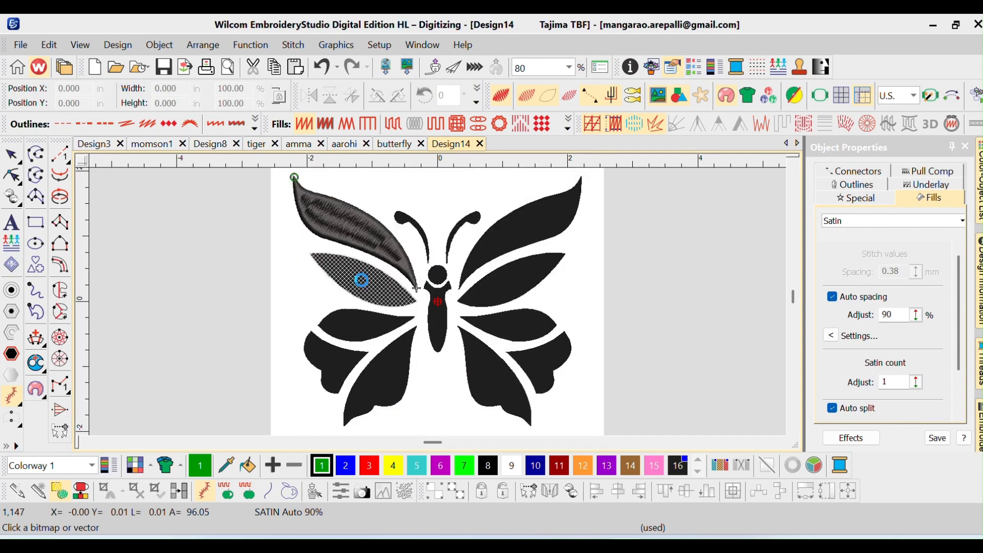
{"action": "left_click", "coordinate": [337, 328]}
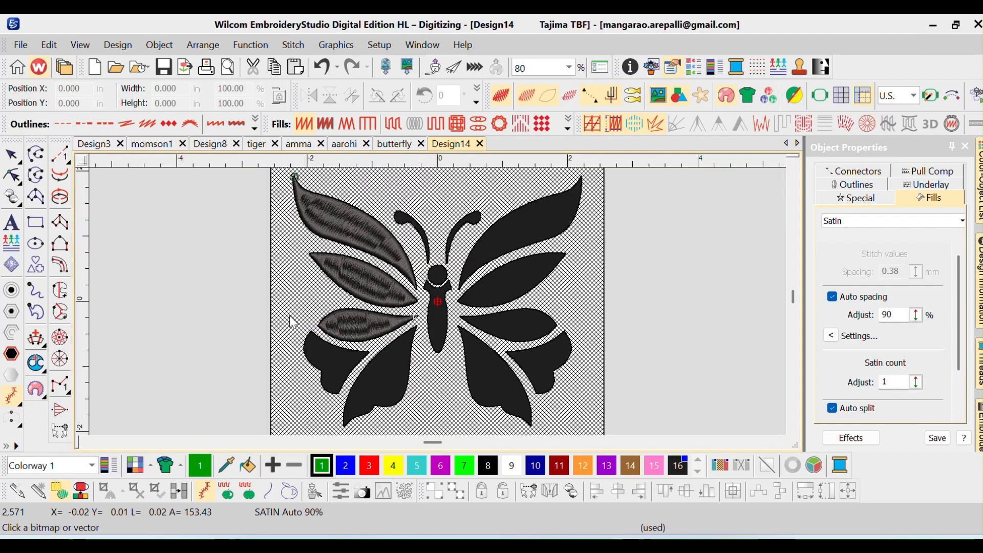
{"action": "key", "text": "d"}
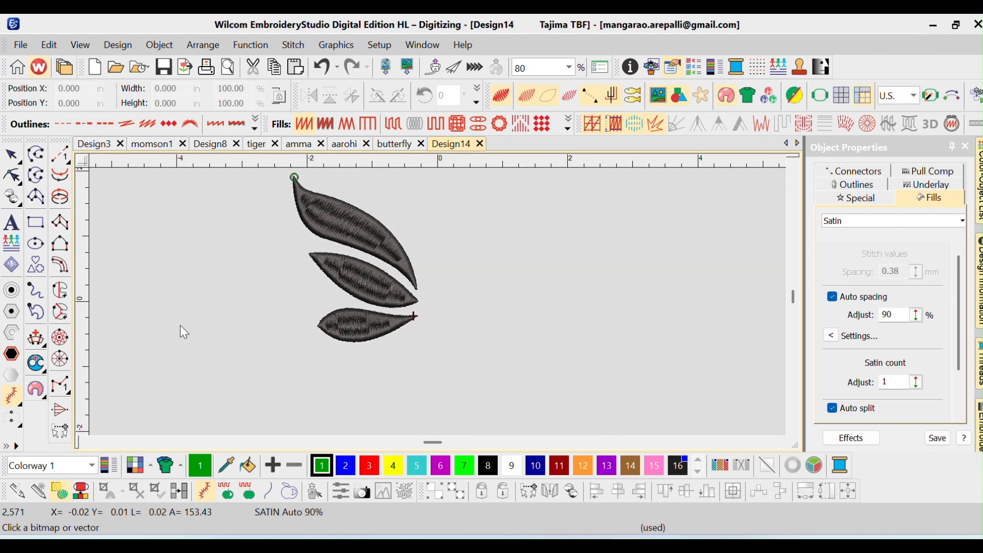
Show the butterfly bitmap and auto-digitize the outer lower-left wing segment with Satin stitching
{"action": "key", "text": "d"}
{"action": "key", "text": "d"}
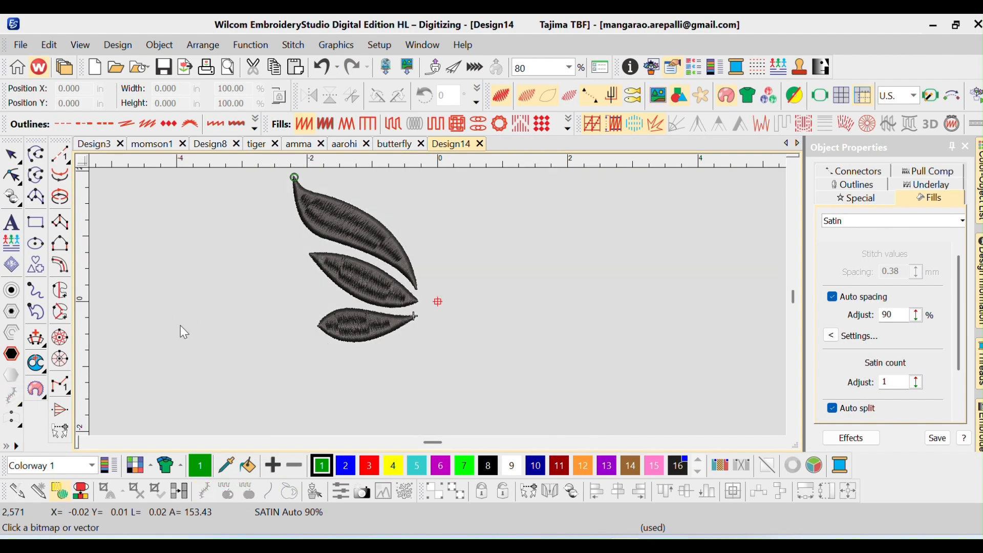
{"action": "key", "text": "d"}
{"action": "key", "text": "d"}
{"action": "key", "text": "d"}
{"action": "key", "text": "d"}
{"action": "key", "text": "d"}
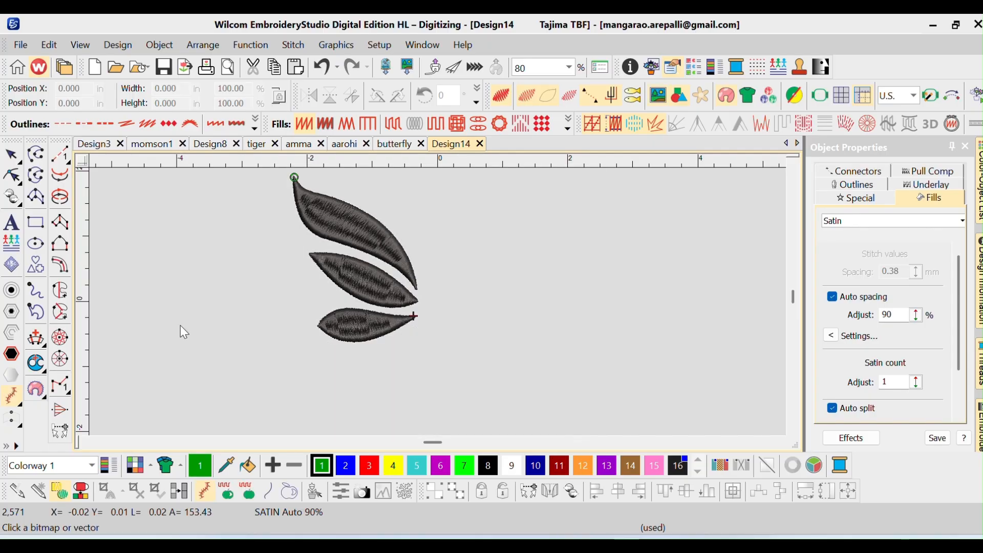
{"action": "left_click", "coordinate": [331, 367]}
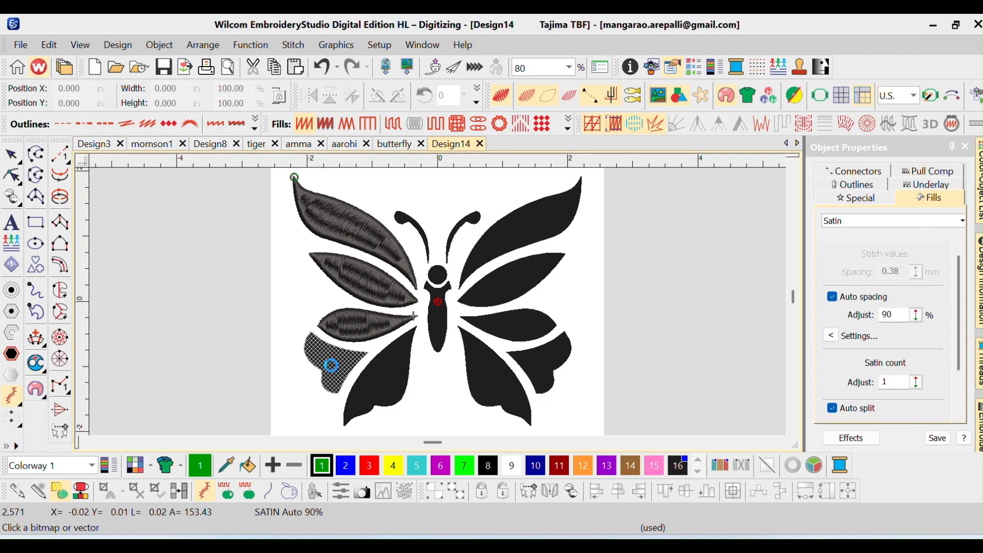
{"action": "key", "text": "d"}
{"action": "key", "text": "d"}
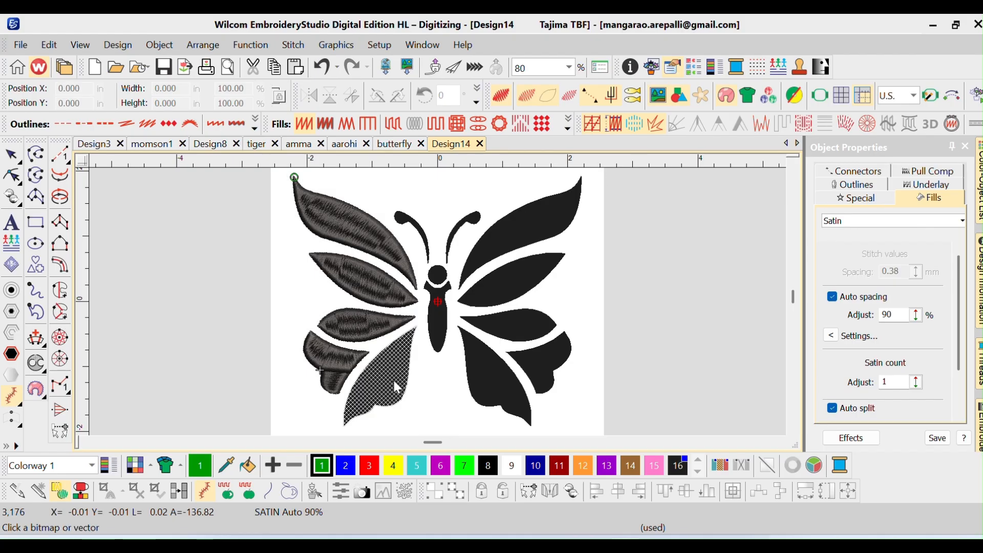
Auto-digitize the large inner lower-left wing segment, the left antenna, the head and the body with Satin stitching
{"action": "left_click", "coordinate": [393, 379]}
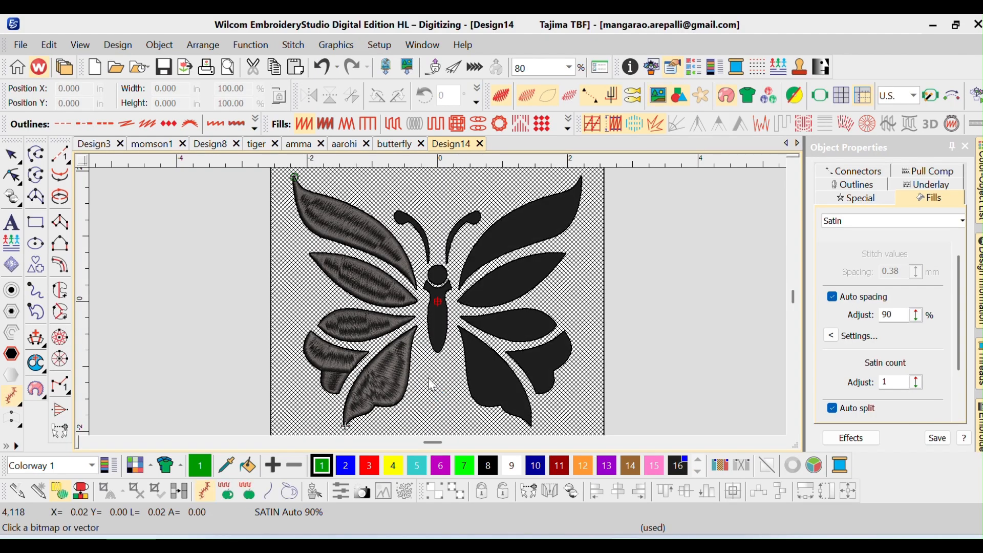
{"action": "key", "text": "d"}
{"action": "key", "text": "d"}
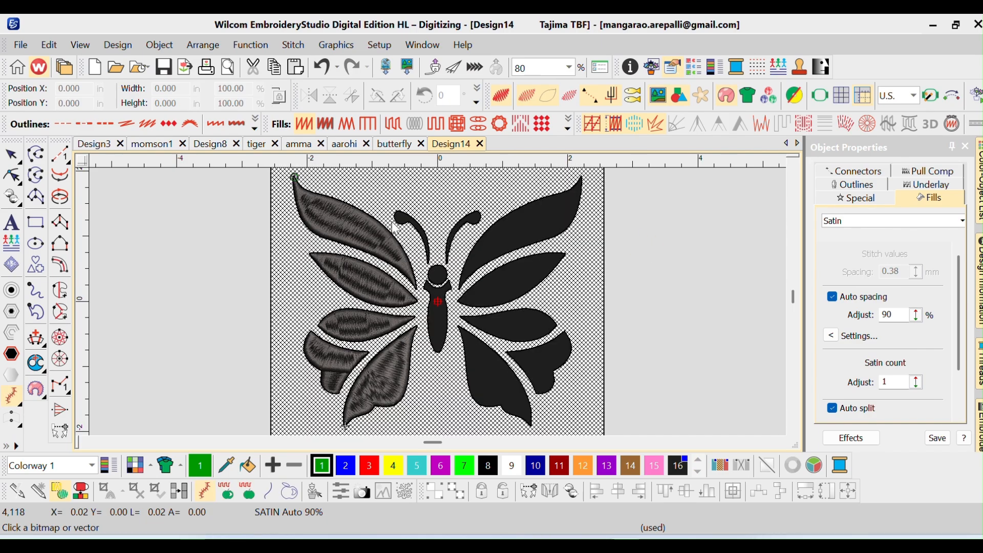
{"action": "left_click", "coordinate": [399, 220]}
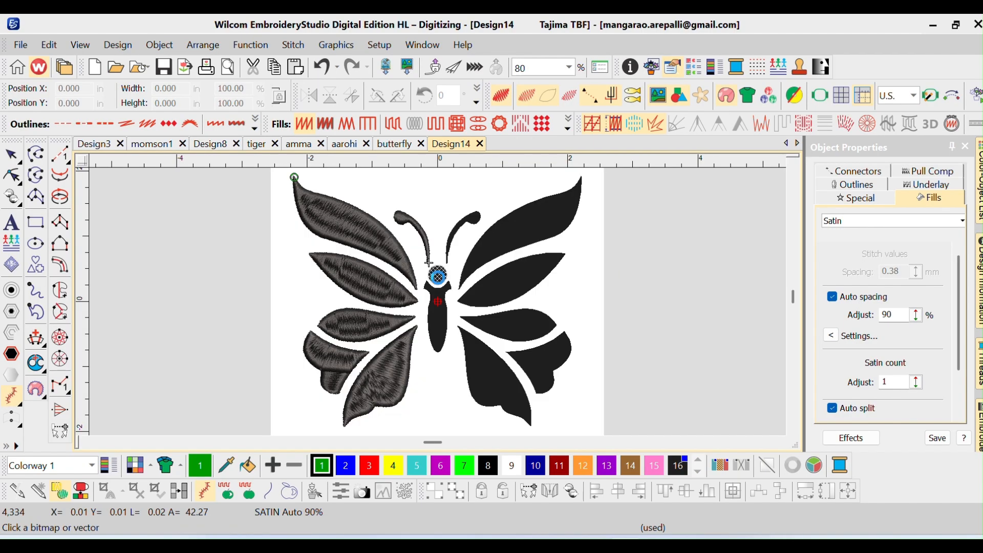
{"action": "left_click", "coordinate": [437, 274]}
{"action": "left_click", "coordinate": [439, 314]}
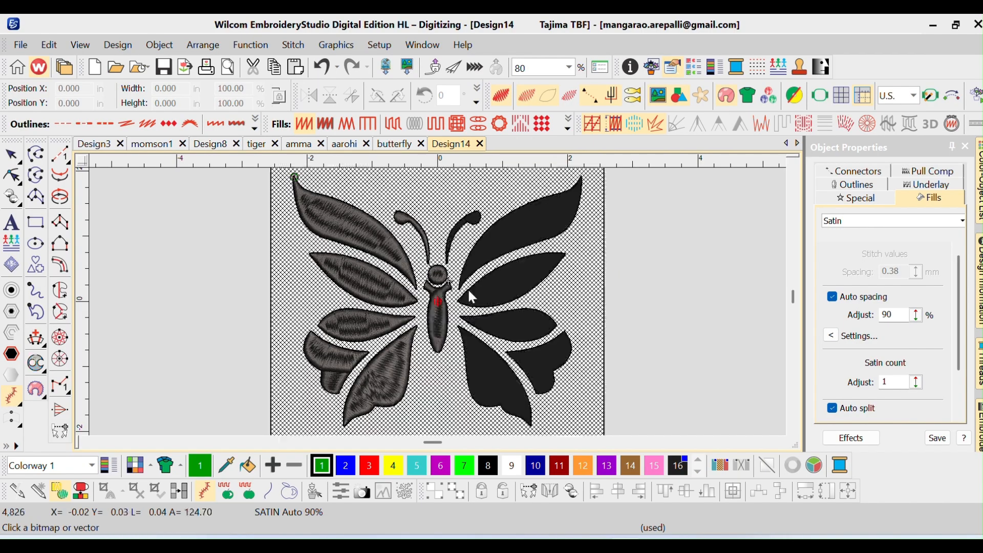
Auto-digitize all five right wing segments individually with Satin stitching, from the uppermost to the lowest
{"action": "left_click", "coordinate": [529, 229]}
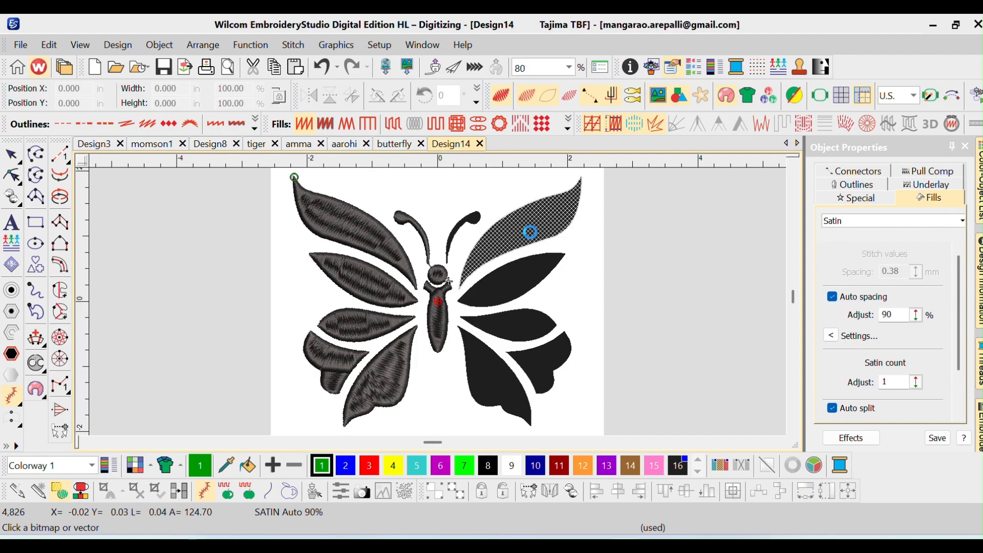
{"action": "left_click", "coordinate": [532, 274]}
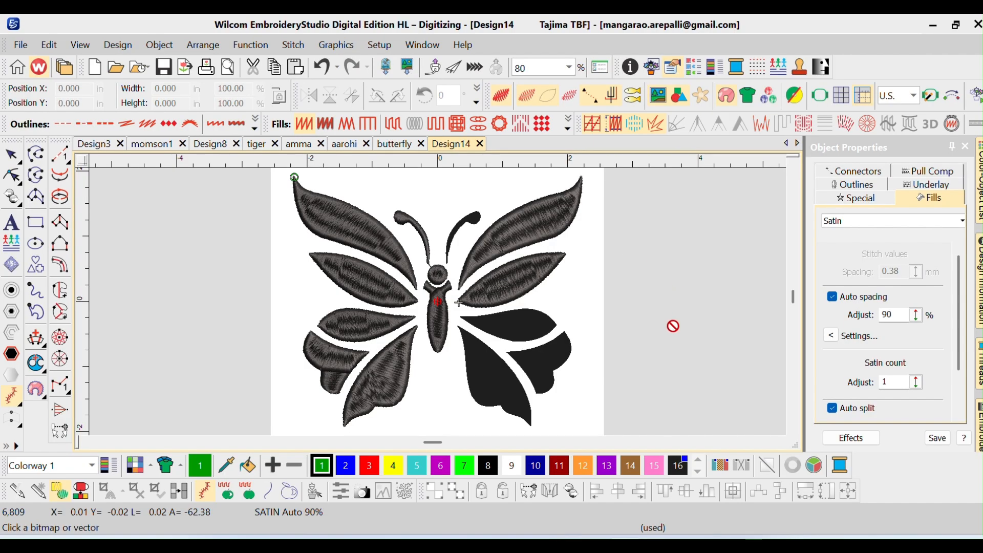
{"action": "left_click", "coordinate": [535, 332]}
{"action": "left_click", "coordinate": [561, 352]}
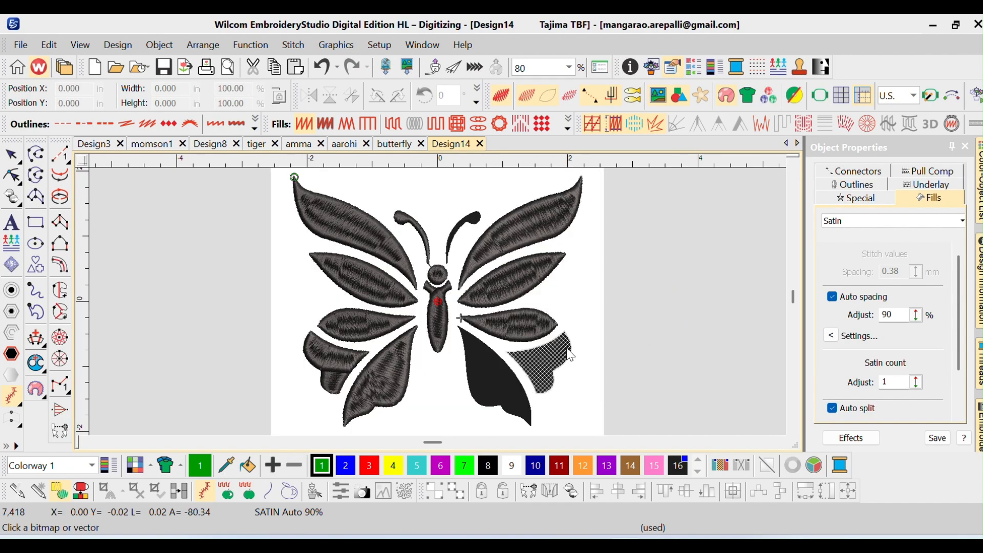
{"action": "left_click", "coordinate": [504, 380]}
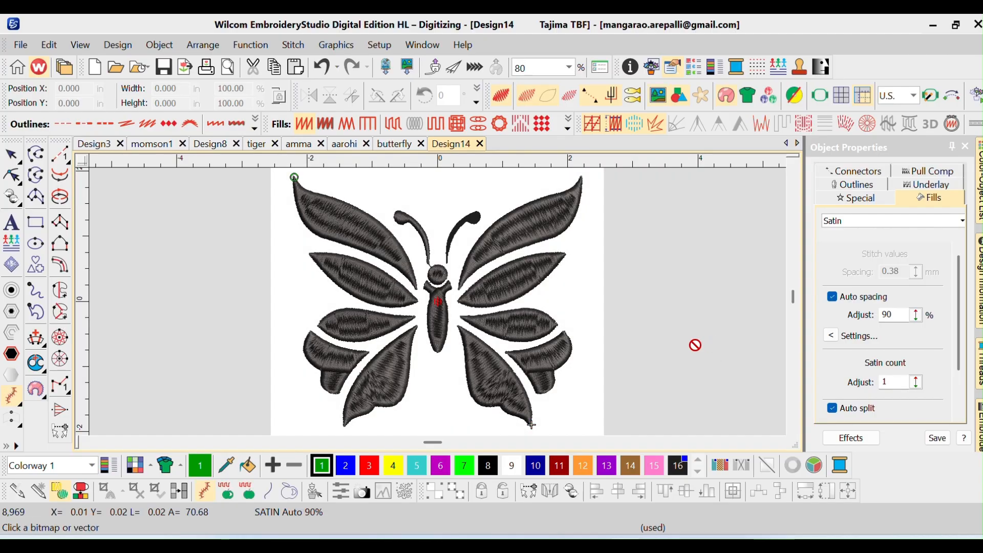
Undo a trial auto-digitizing of the white background and auto-digitize the right antenna with Satin stitching
{"action": "left_click", "coordinate": [586, 261]}
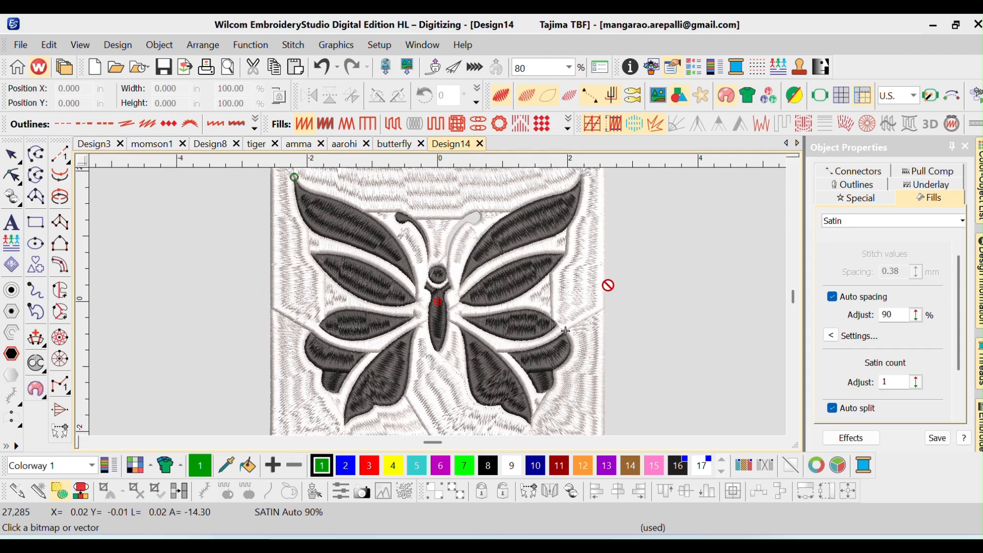
{"action": "key", "text": "ctrl+z"}
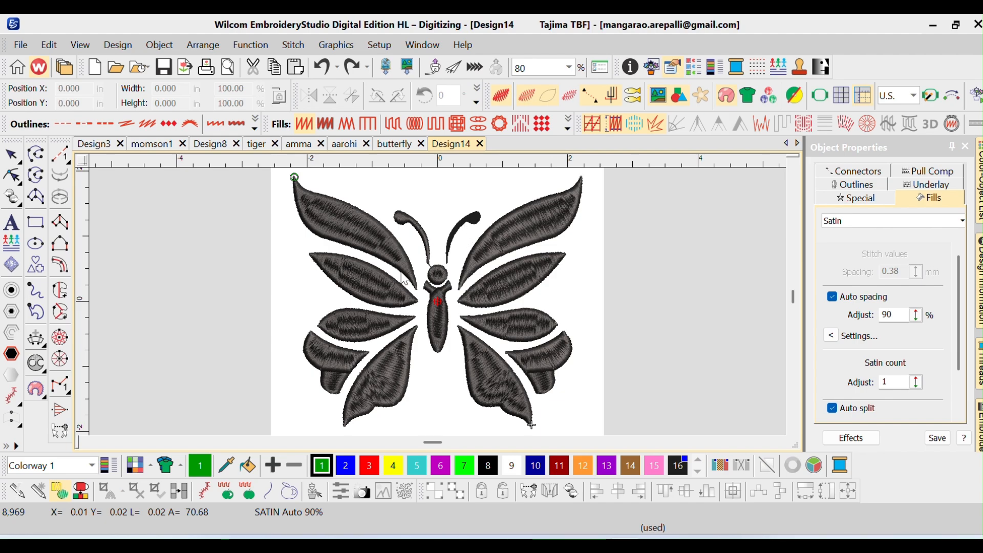
{"action": "left_click", "coordinate": [203, 492]}
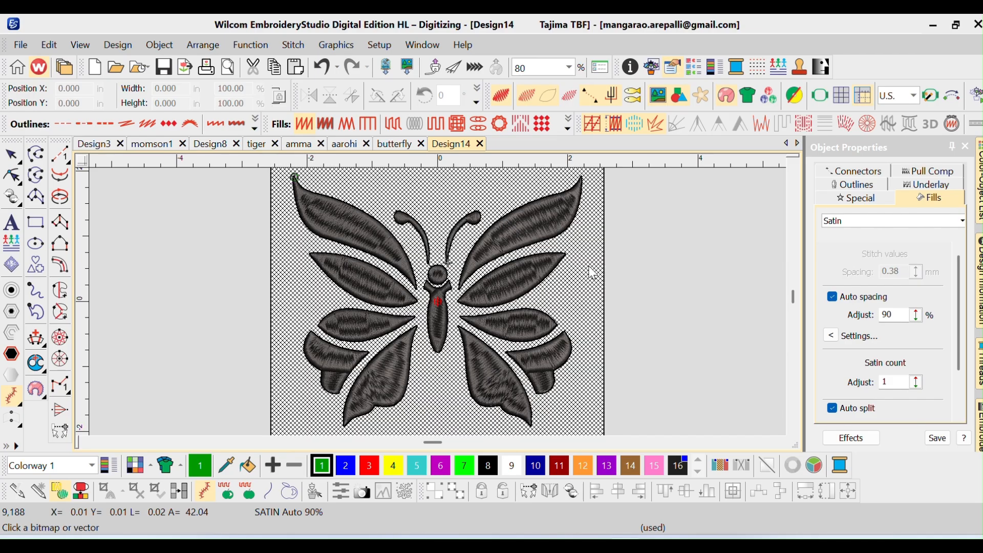
Try auto-digitizing the white background and converting its fill to Tatami, and remove that background object
{"action": "left_click", "coordinate": [595, 281]}
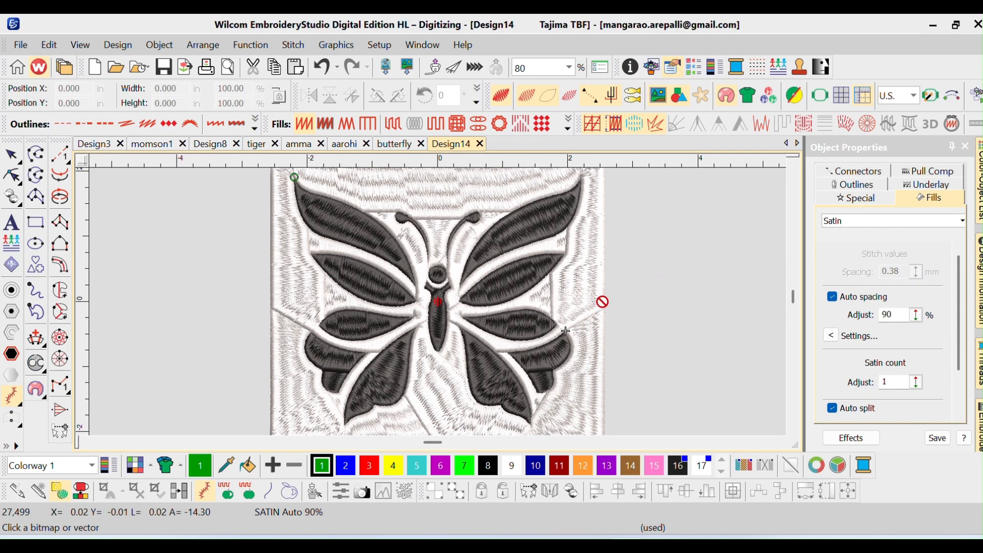
{"action": "key", "text": "Escape"}
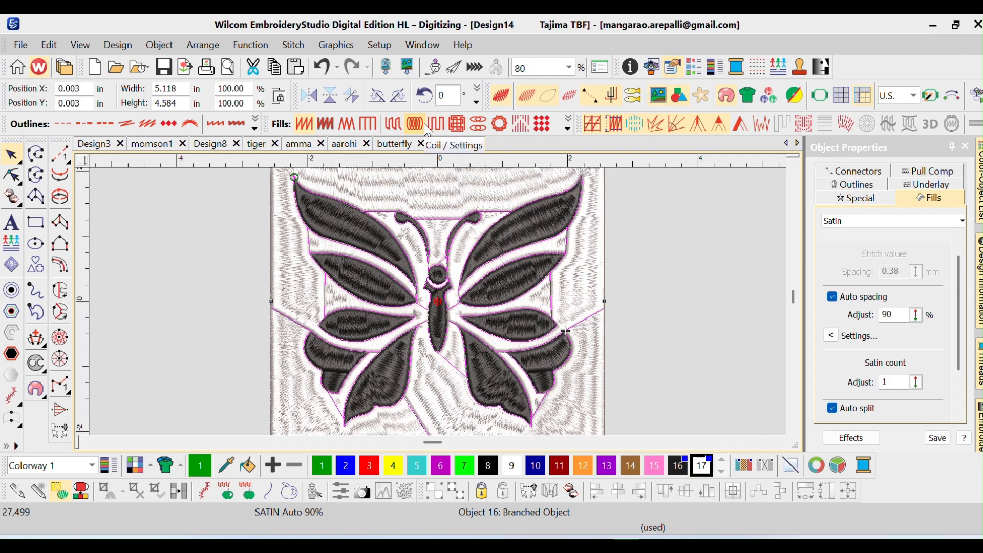
{"action": "left_click", "coordinate": [399, 124]}
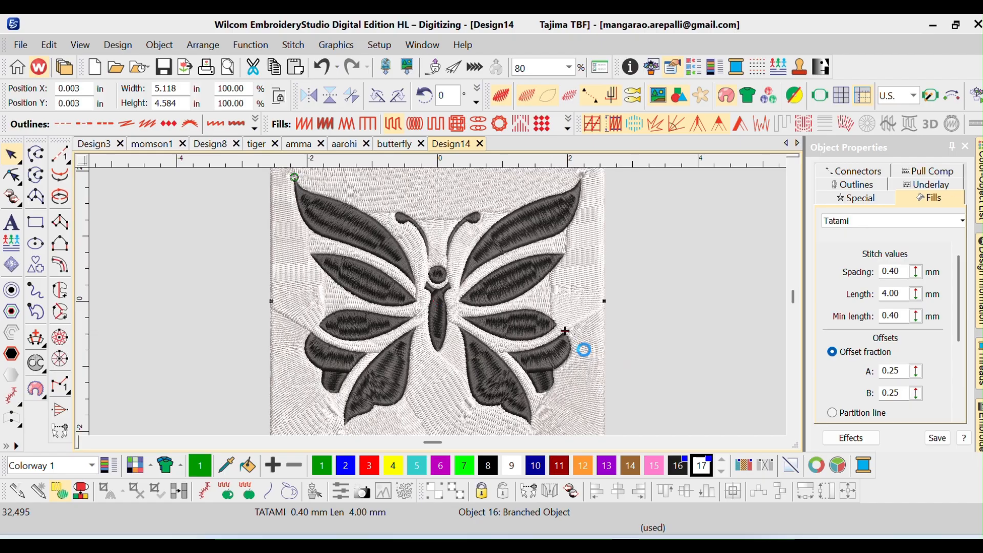
{"action": "key", "text": "Delete"}
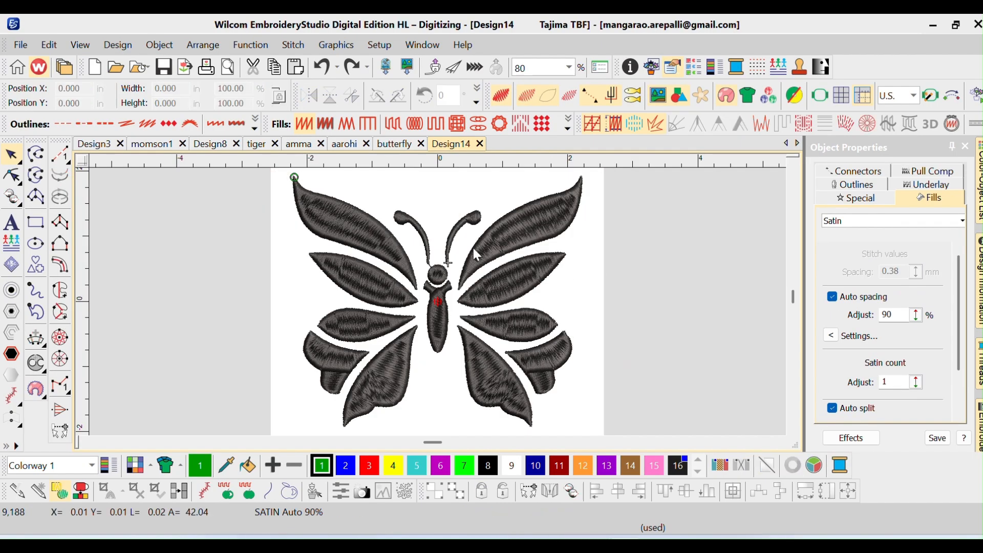
Recolor the second left wing segment from the top with the green color 7
{"action": "key", "text": "0"}
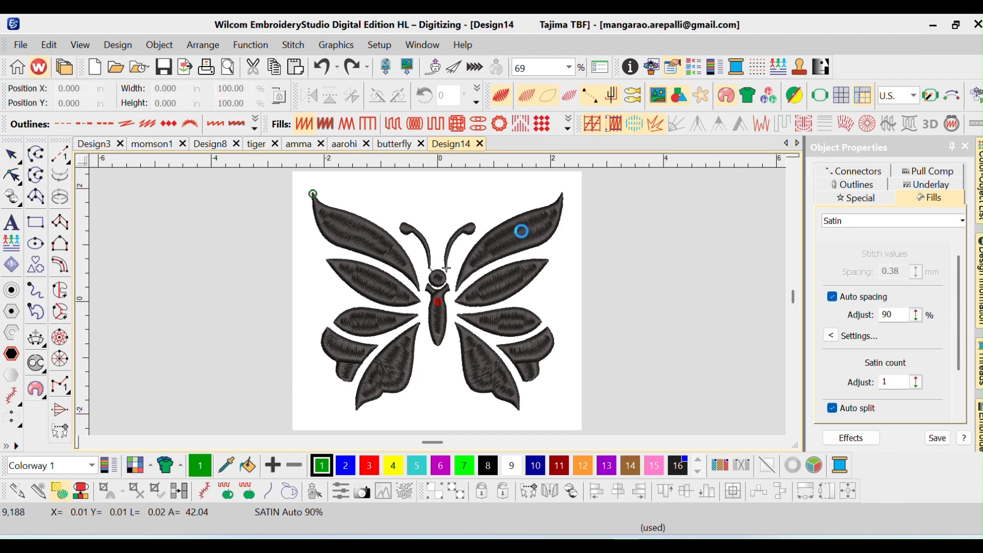
{"action": "left_click", "coordinate": [520, 234]}
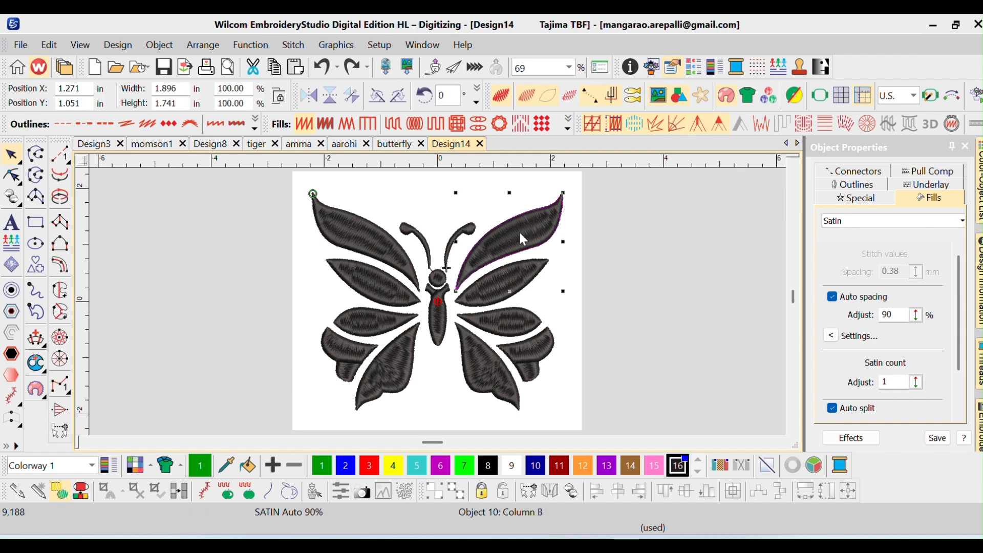
{"action": "left_click", "coordinate": [374, 241]}
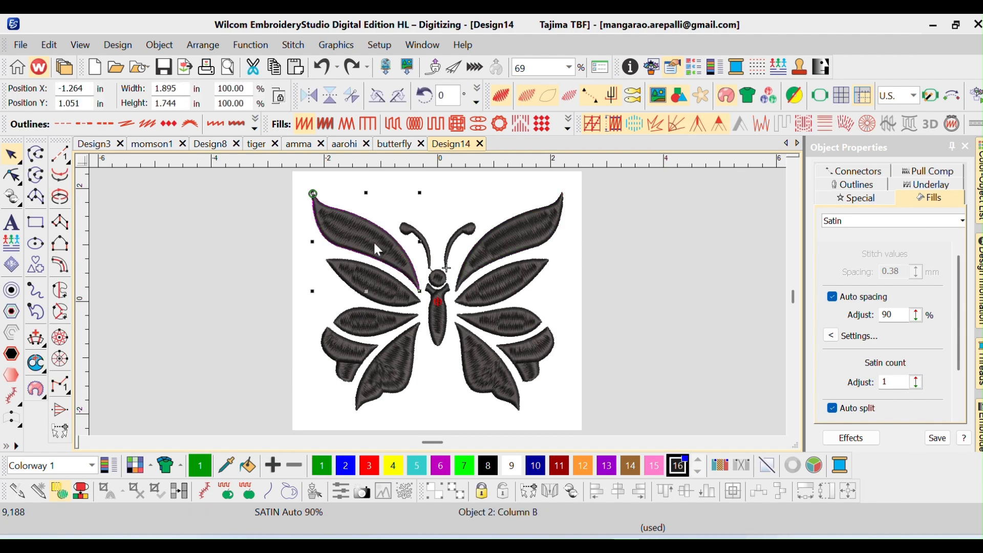
{"action": "left_click", "coordinate": [365, 283]}
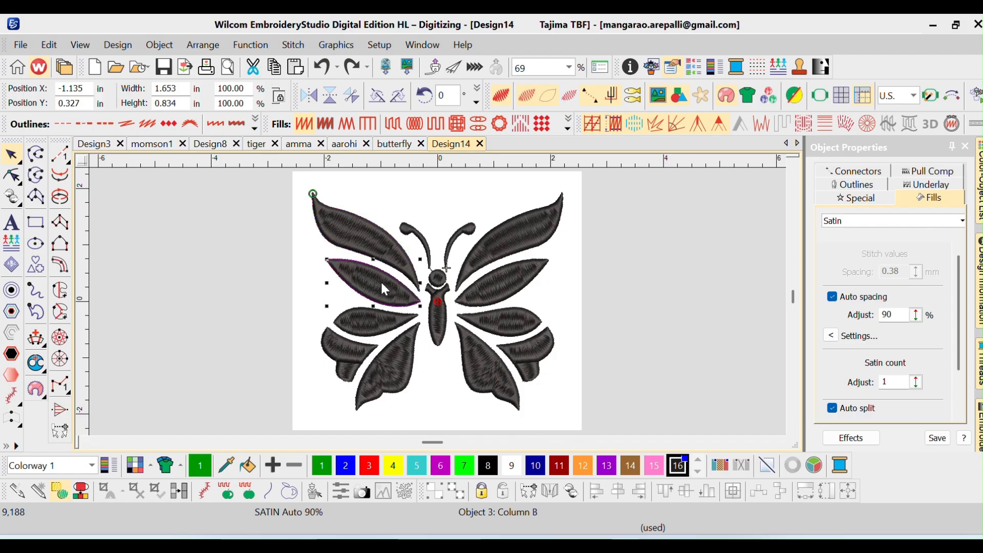
{"action": "left_click", "coordinate": [463, 467]}
Recolor the outer lower-left wing segment with dark red color 11 and the large inner lower-left segment with purple color 13
{"action": "left_click", "coordinate": [323, 355]}
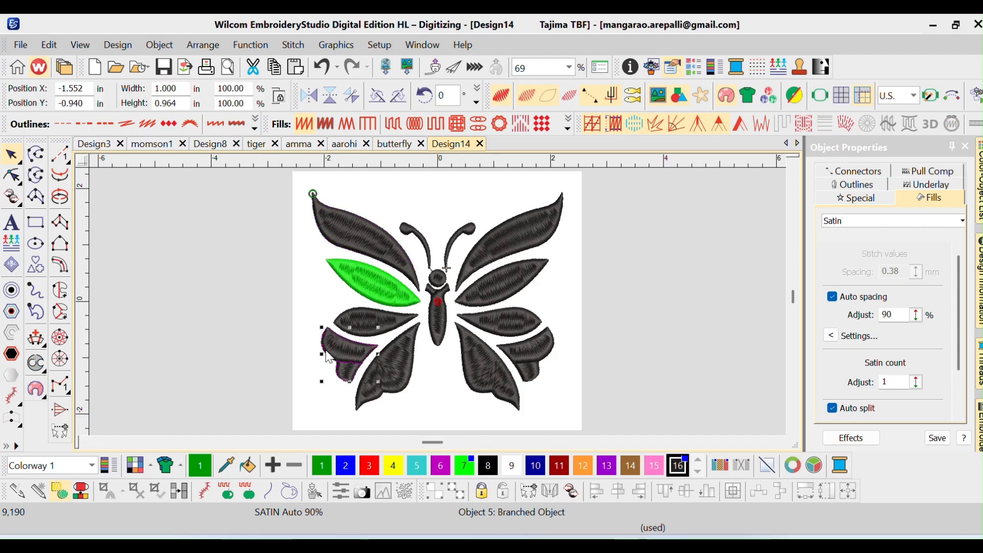
{"action": "left_click", "coordinate": [562, 471]}
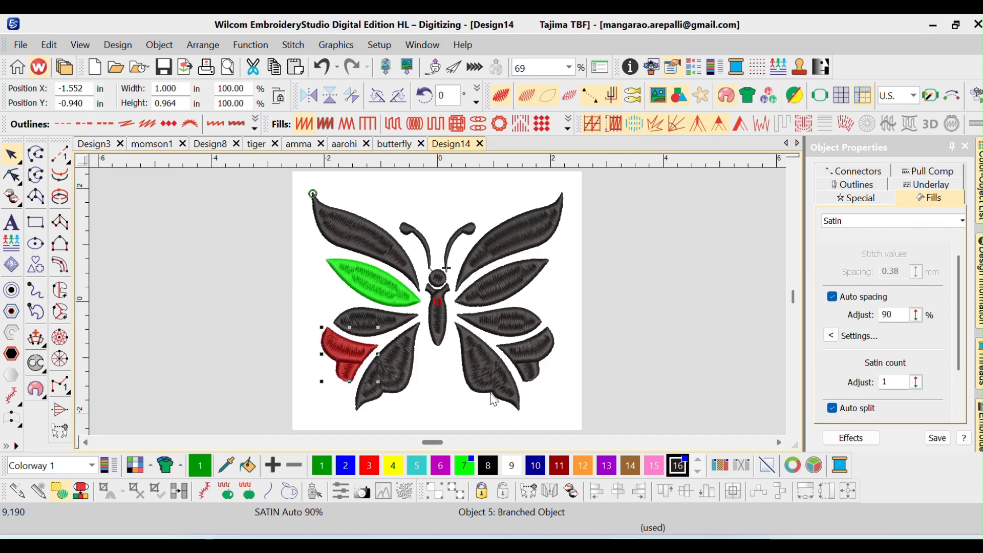
{"action": "left_click", "coordinate": [383, 353]}
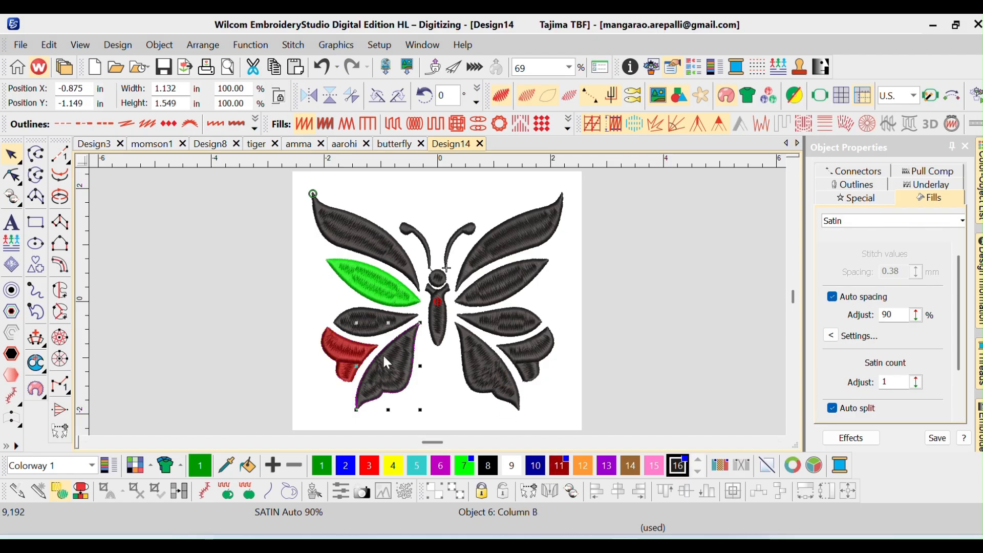
{"action": "left_click", "coordinate": [606, 465]}
Recolor the outer lower-right wing segment with dark red color 11 to match its left counterpart
{"action": "left_click", "coordinate": [505, 280]}
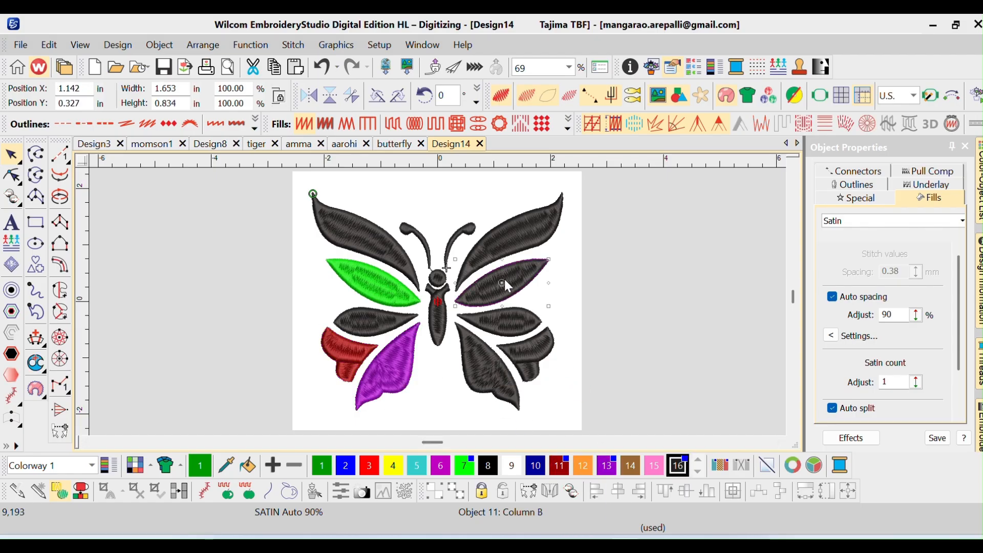
{"action": "left_click", "coordinate": [499, 354]}
{"action": "left_click", "coordinate": [515, 352]}
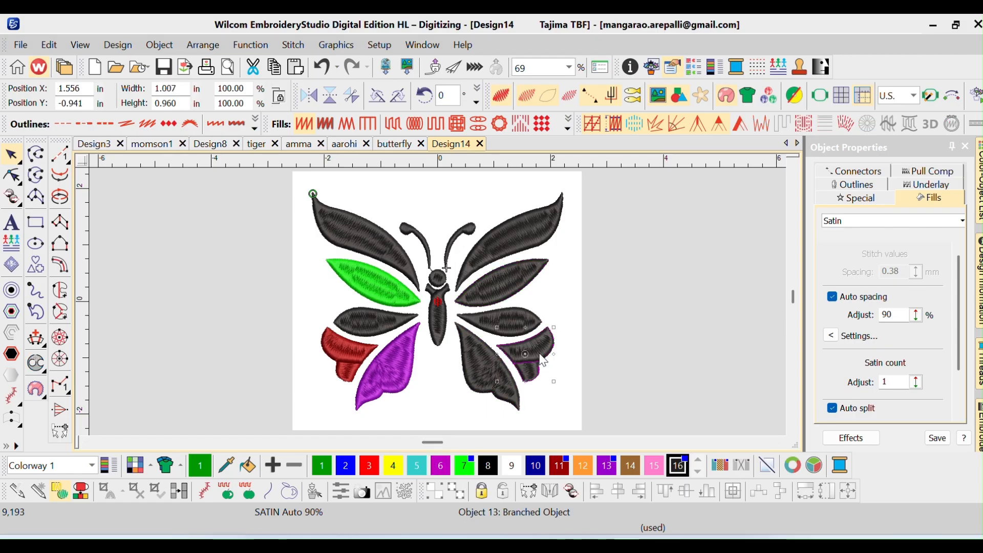
{"action": "left_click", "coordinate": [559, 465]}
Recolor the large inner lower-right wing segment with purple color 13, matching the left side
{"action": "left_click", "coordinate": [502, 370]}
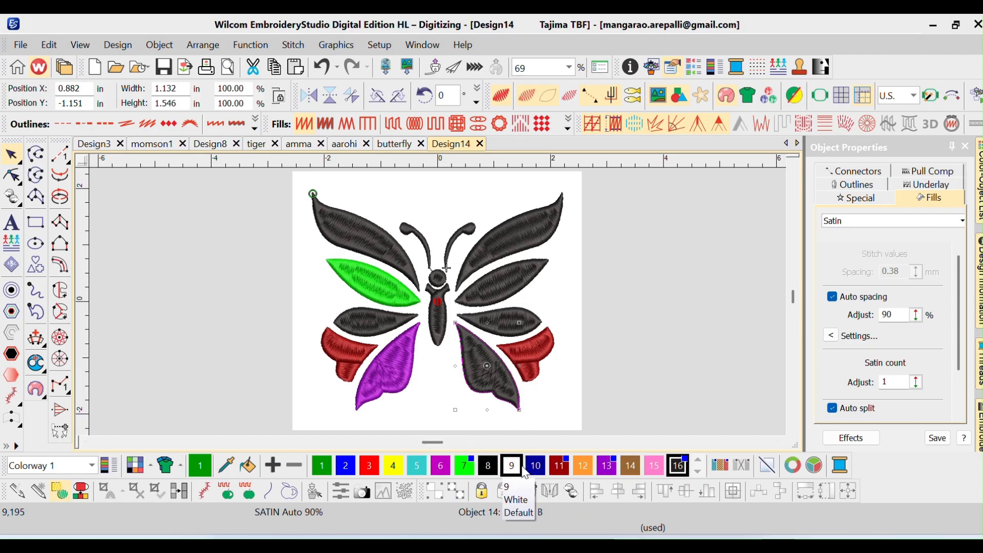
{"action": "double_click", "coordinate": [443, 473]}
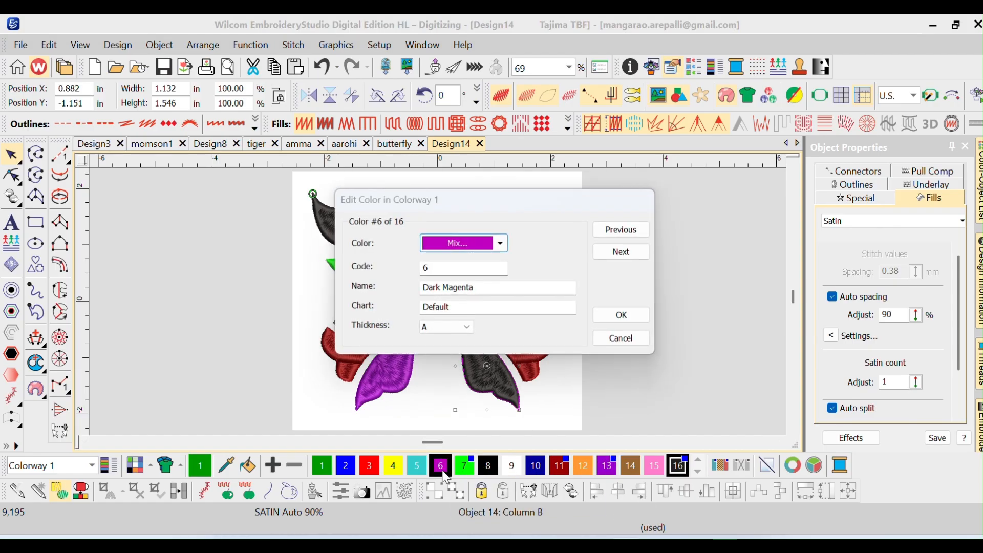
{"action": "left_click", "coordinate": [618, 316]}
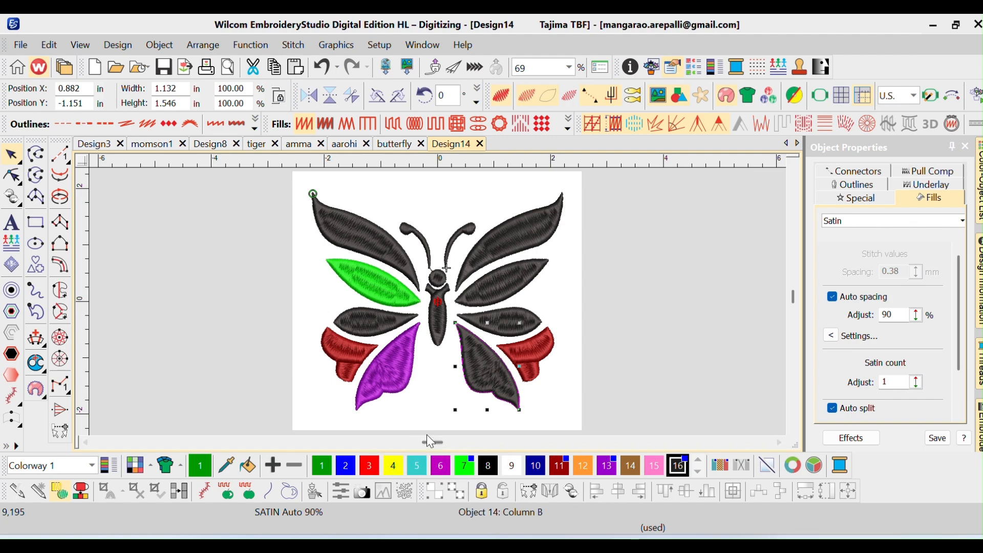
{"action": "left_click", "coordinate": [397, 384]}
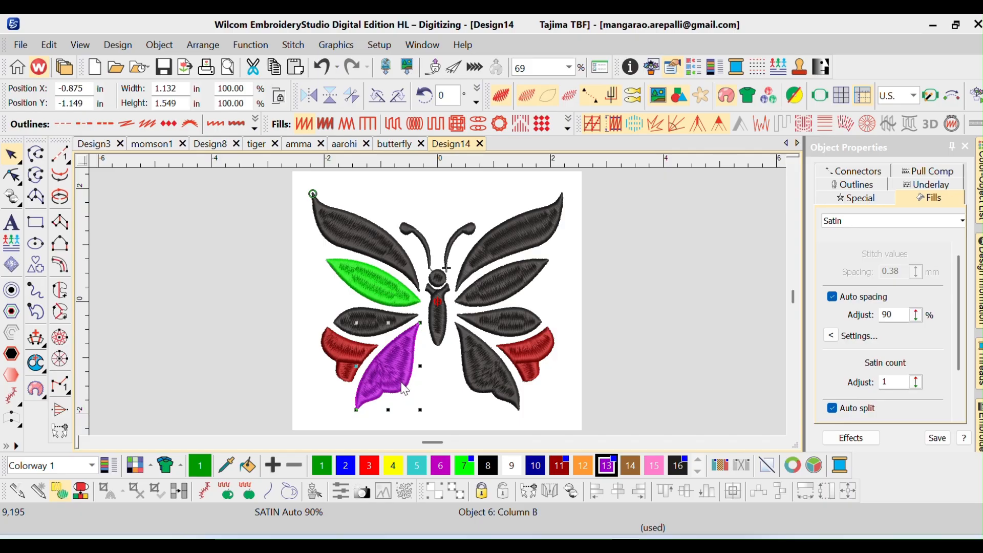
{"action": "left_click", "coordinate": [490, 370]}
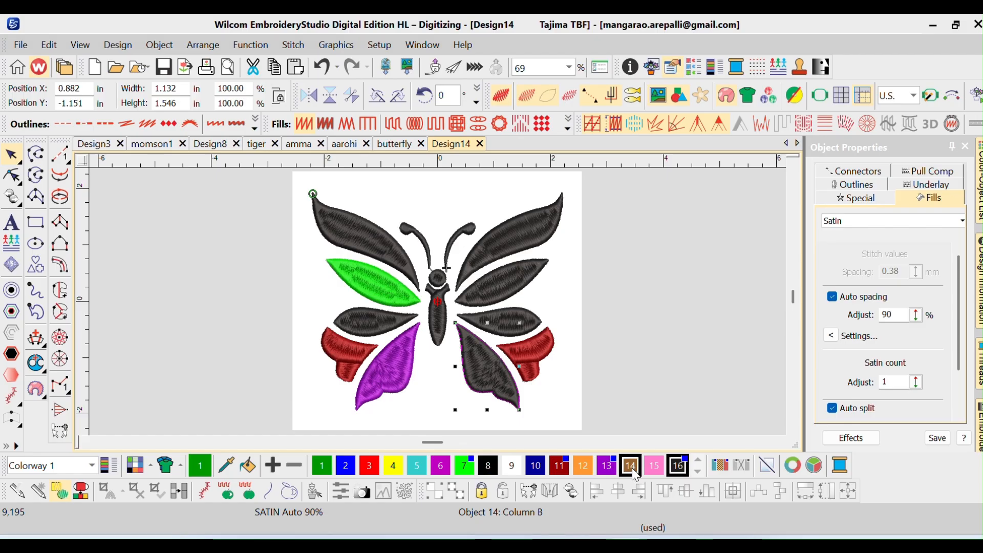
{"action": "left_click", "coordinate": [607, 467]}
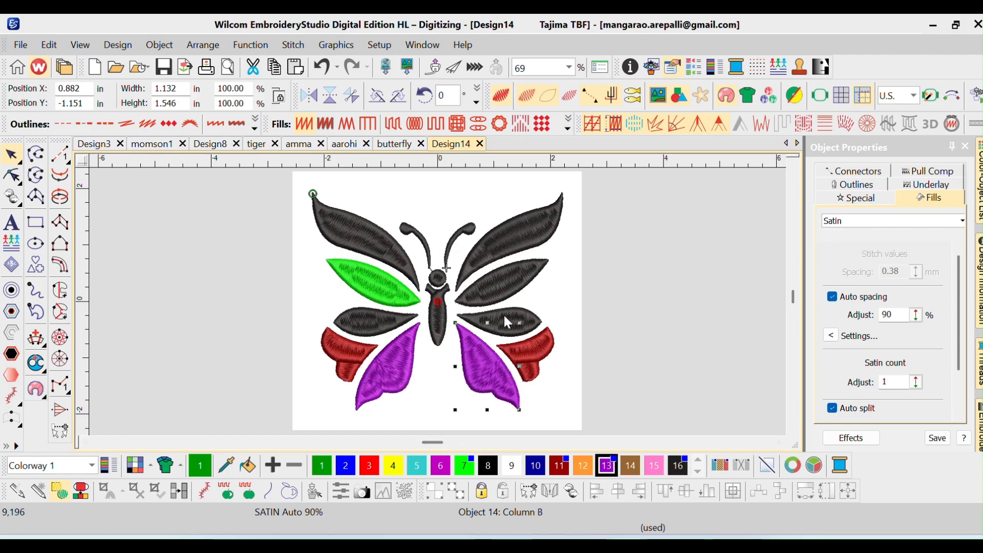
Recolor the second right wing segment from the top with green color 7 and the top right segment with yellow color 4
{"action": "left_click", "coordinate": [499, 284]}
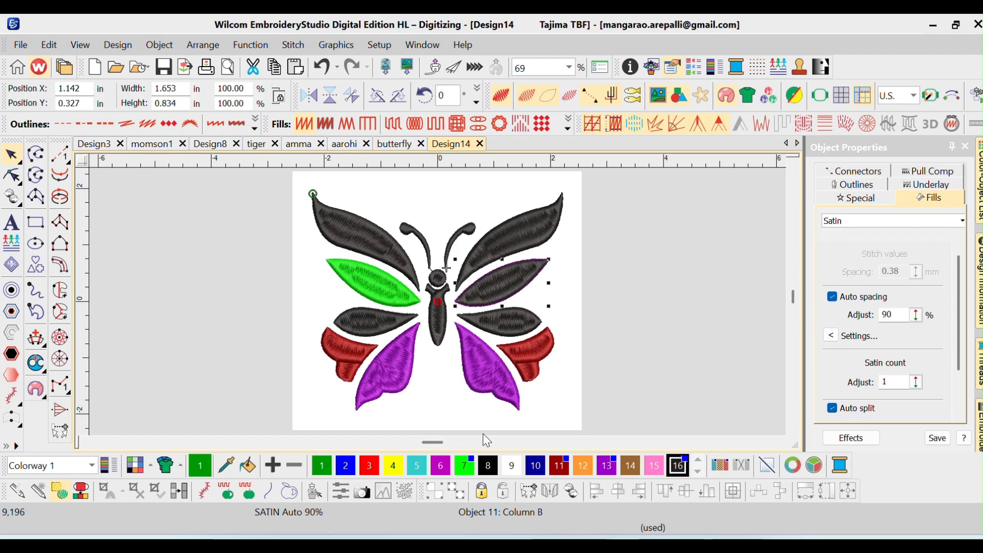
{"action": "left_click", "coordinate": [471, 467]}
{"action": "left_click", "coordinate": [524, 218]}
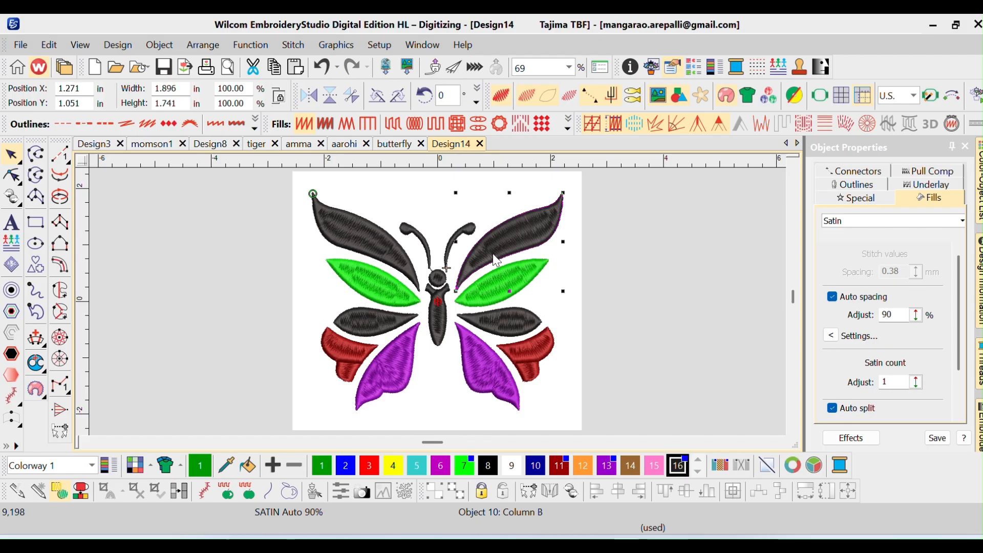
{"action": "left_click", "coordinate": [393, 466]}
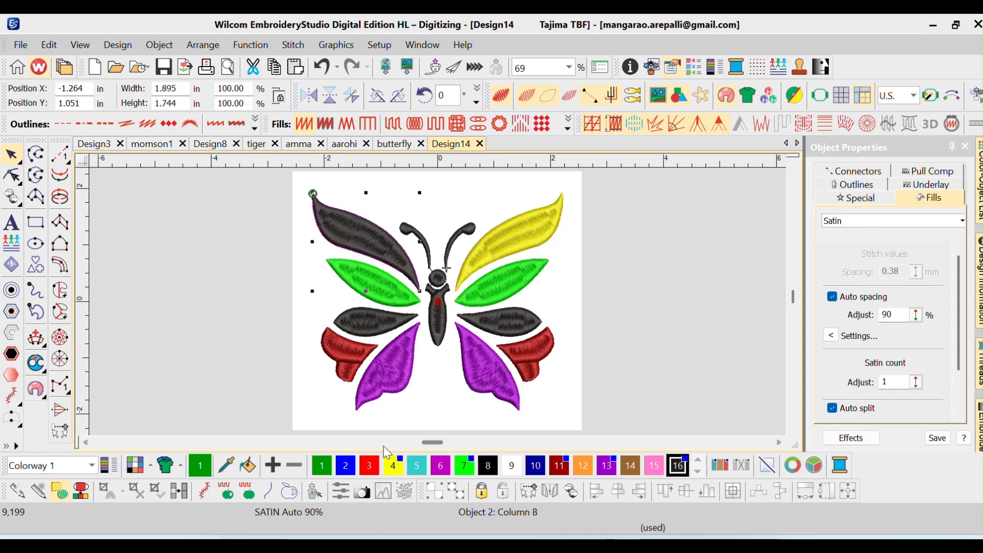
Recolor the top left wing segment with yellow color 4 to match its right counterpart
{"action": "key", "text": "super"}
{"action": "key", "text": "Escape"}
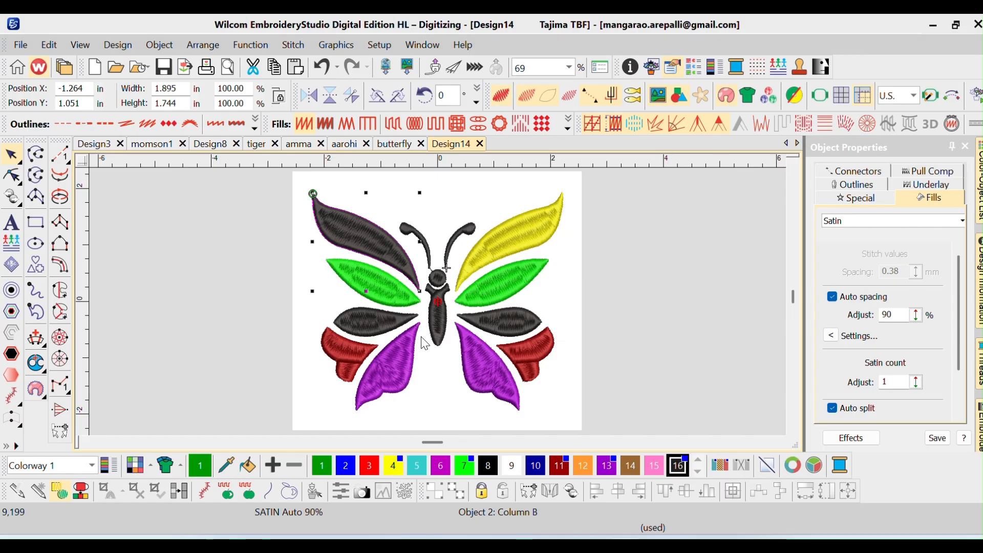
{"action": "double_click", "coordinate": [400, 469]}
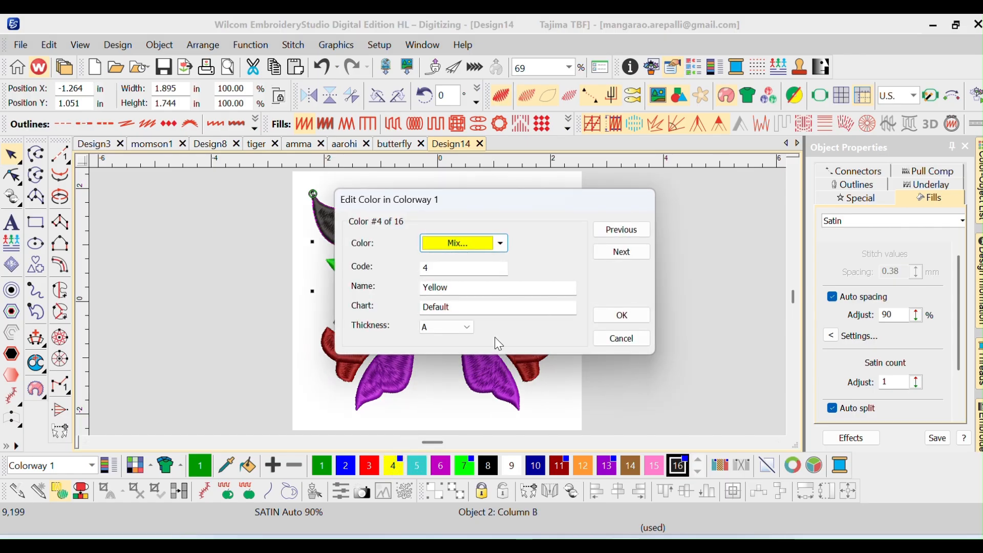
{"action": "left_click", "coordinate": [610, 314]}
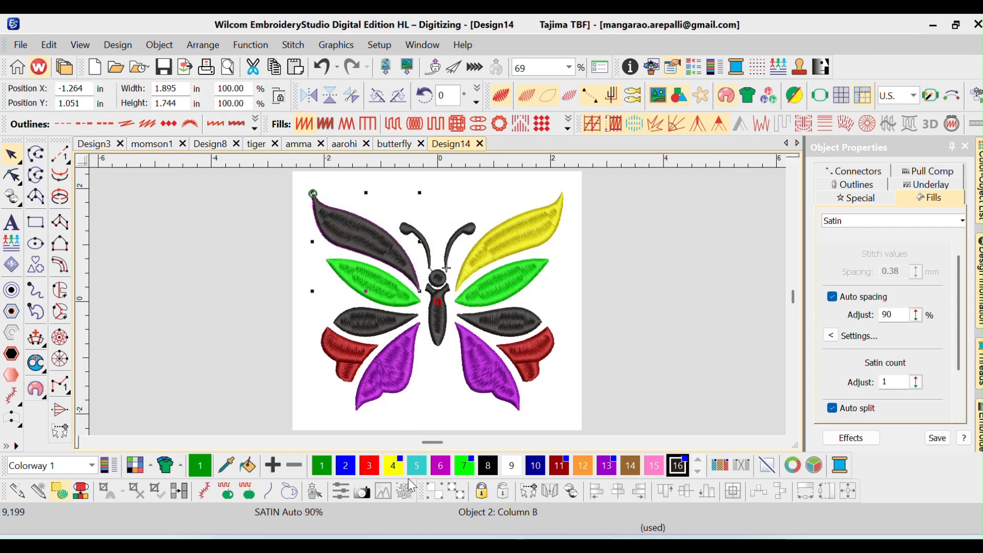
{"action": "left_click", "coordinate": [397, 474]}
Recolor both butterfly antennae with magenta color 6
{"action": "left_click", "coordinate": [432, 256]}
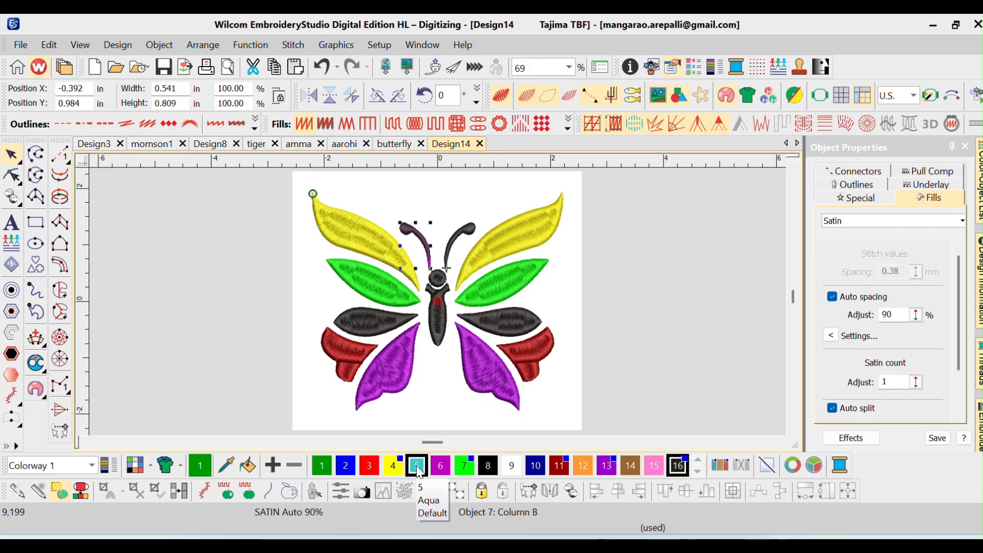
{"action": "left_click", "coordinate": [465, 234]}
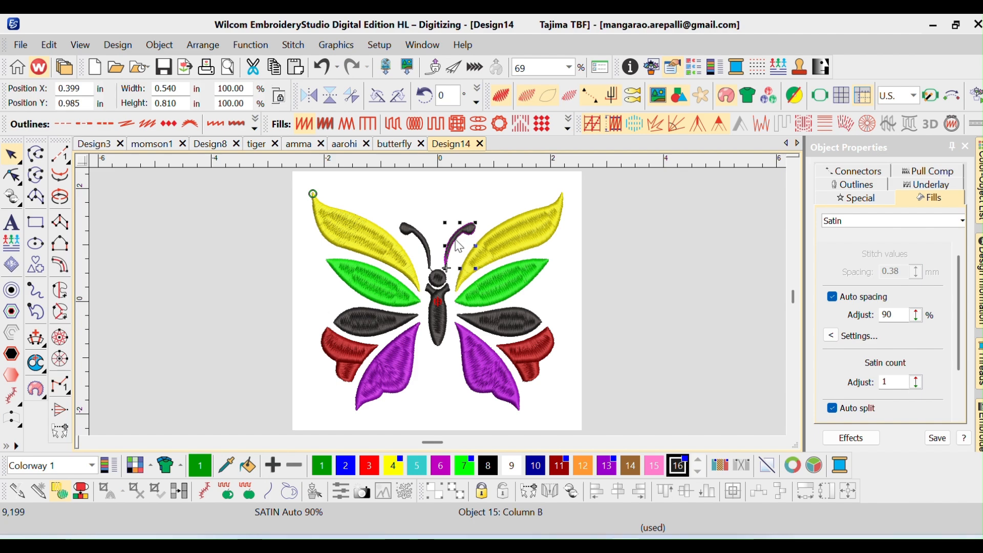
{"action": "left_click", "coordinate": [423, 474]}
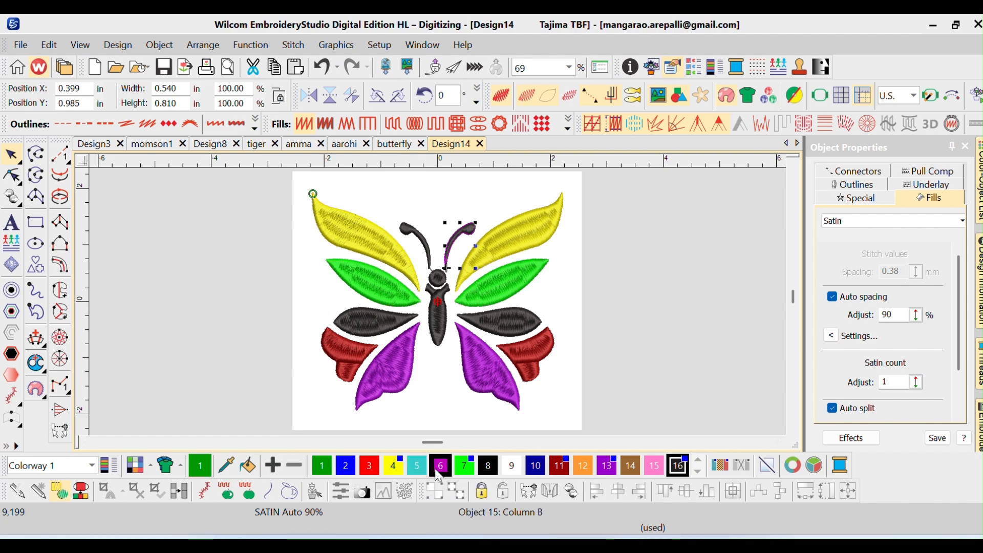
{"action": "left_click", "coordinate": [440, 465]}
{"action": "left_click", "coordinate": [421, 246]}
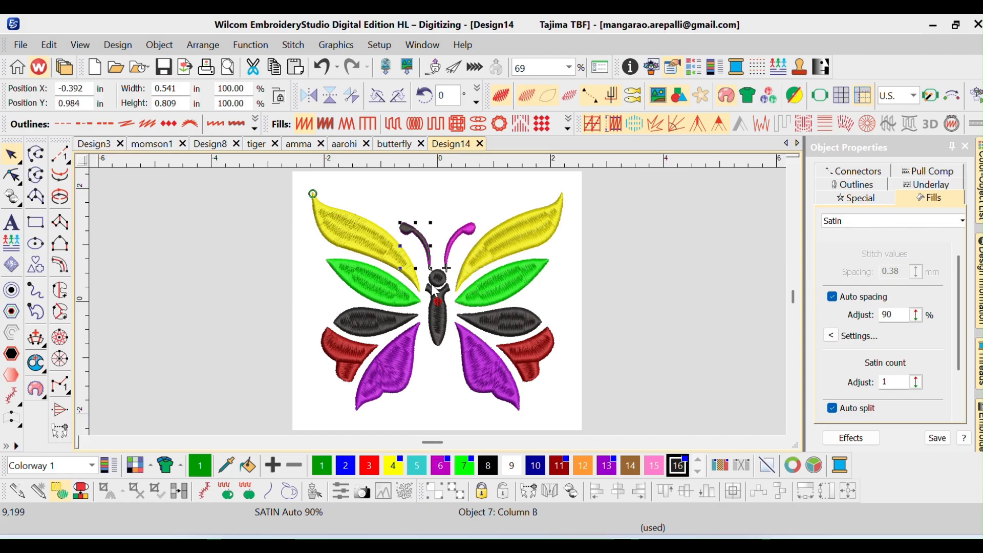
{"action": "left_click", "coordinate": [446, 467]}
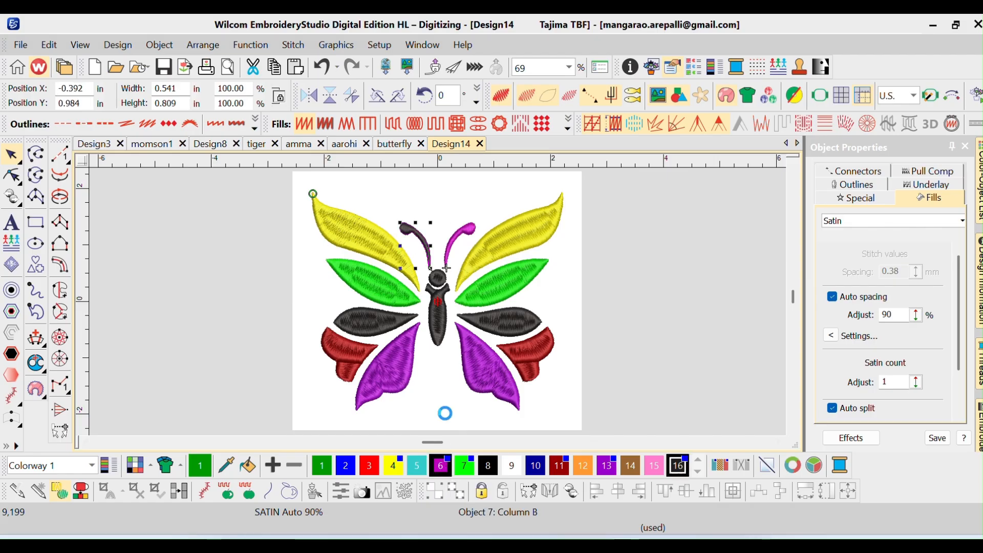
Delete the background bitmap behind the butterfly, keeping only the embroidery objects
{"action": "left_click", "coordinate": [447, 391]}
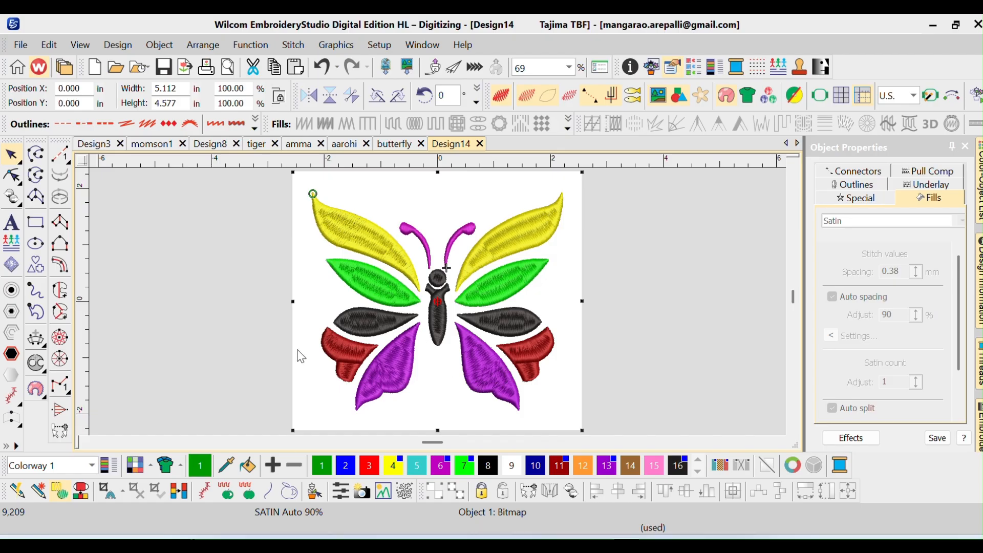
{"action": "key", "text": "Delete"}
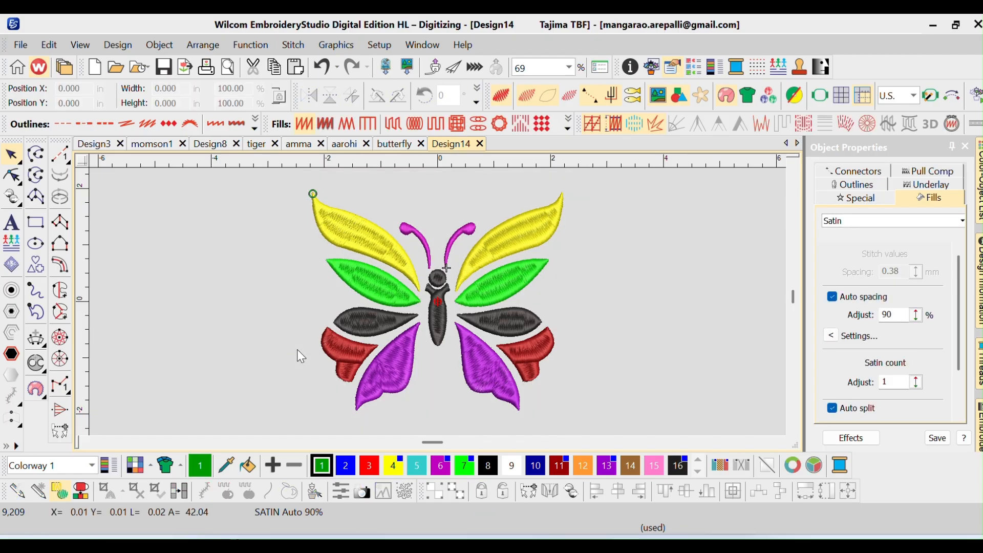
{"action": "scroll", "coordinate": [241, 365], "scroll_direction": "up", "scroll_amount": 1}
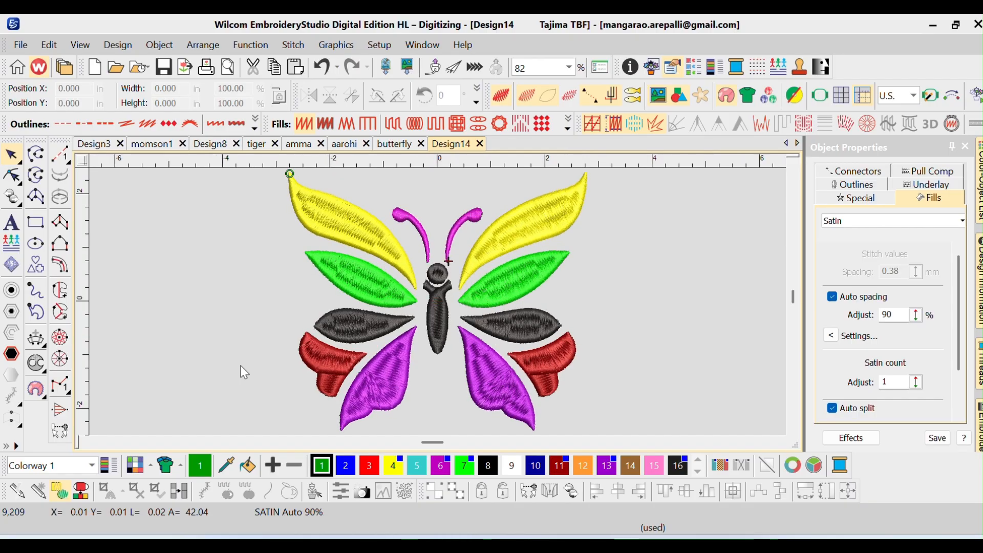
{"action": "scroll", "coordinate": [241, 365], "scroll_direction": "down", "scroll_amount": 1}
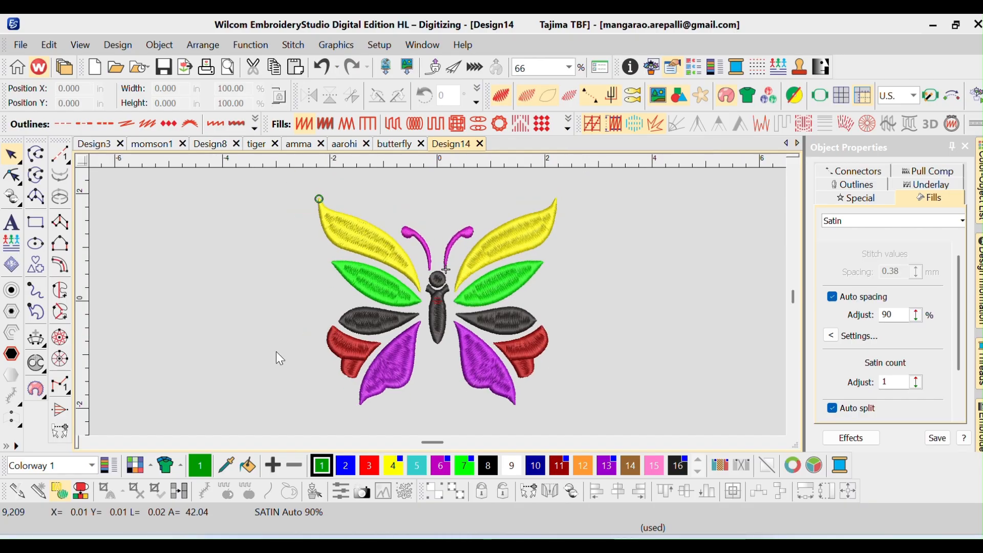
{"action": "key", "text": "ctrl+a"}
{"action": "left_click", "coordinate": [244, 142]}
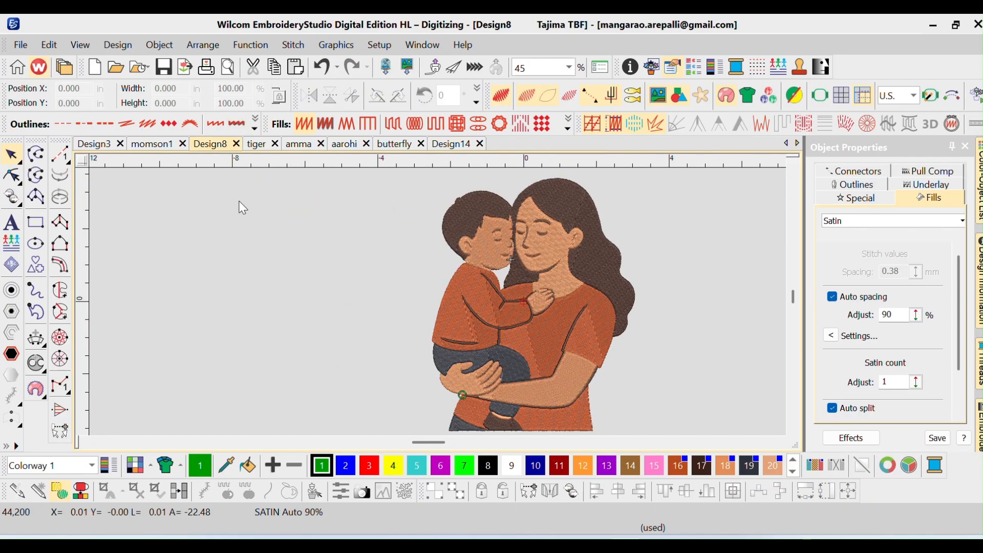
{"action": "left_click", "coordinate": [450, 146]}
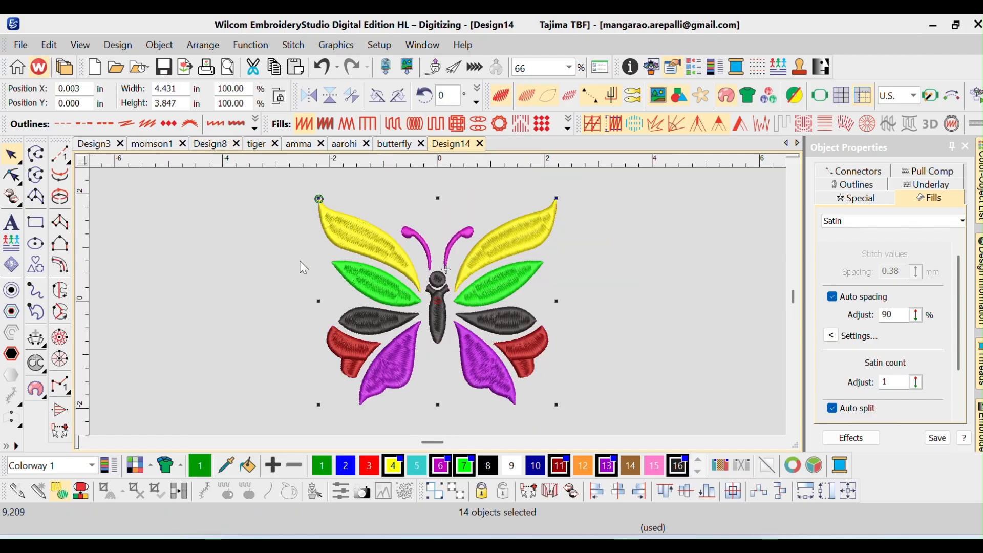
{"action": "left_click", "coordinate": [300, 262]}
Save the design in the Downloads folder as butterfly2 in the Wilcom All-in-One EMB format, without replacing the existing butterfly.EMB
{"action": "key", "text": "ctrl+s"}
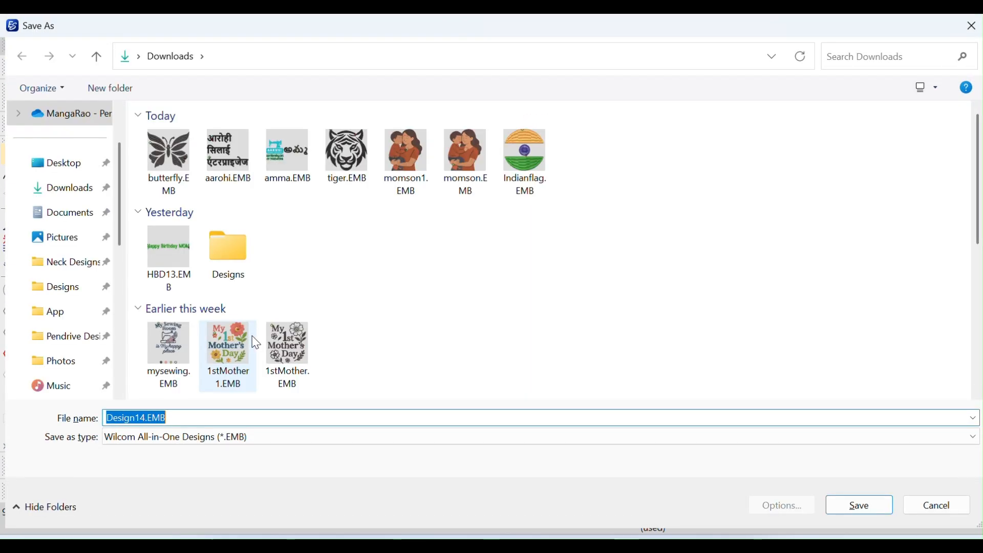
{"action": "type", "text": "buttef"}
{"action": "type", "text": "fly"}
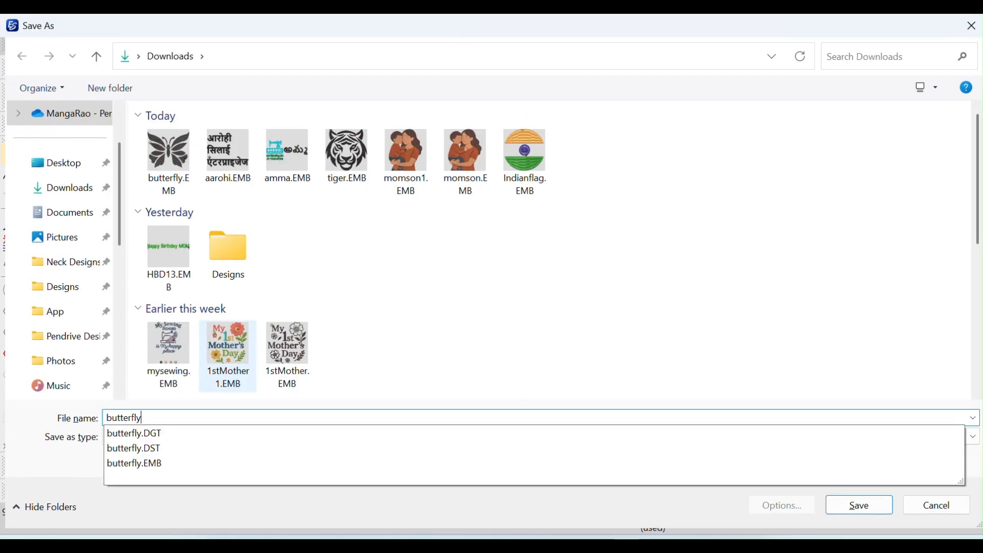
{"action": "key", "text": "Return"}
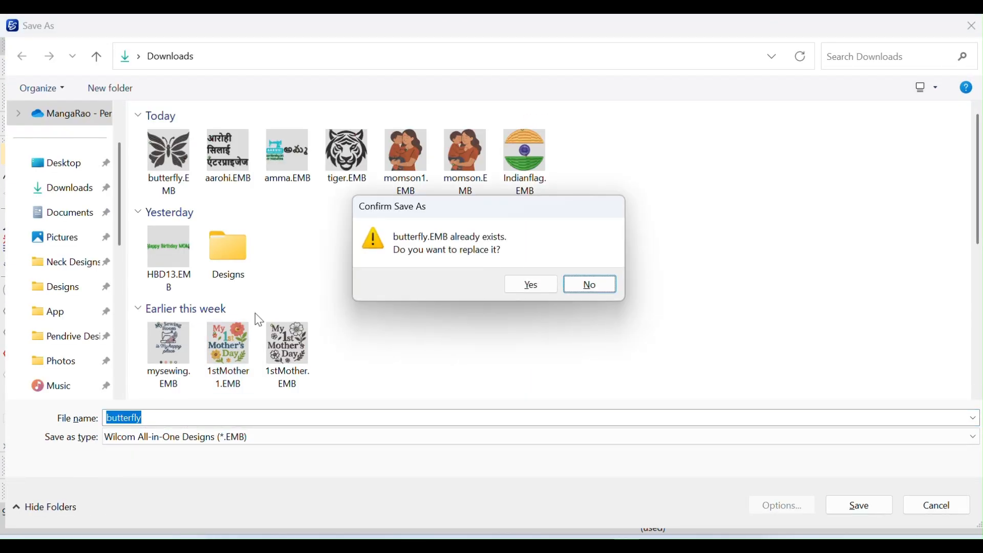
{"action": "left_click", "coordinate": [583, 285]}
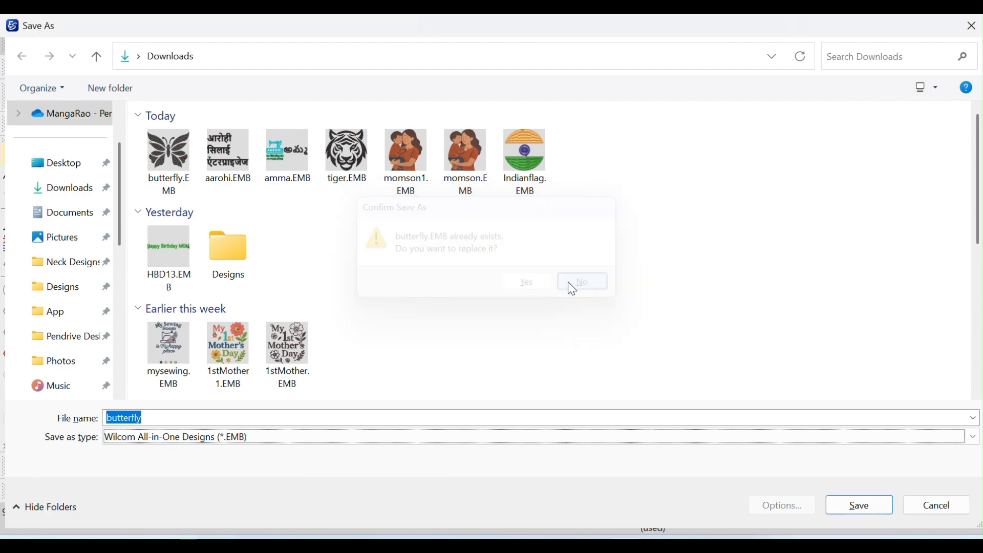
{"action": "left_click", "coordinate": [317, 445]}
{"action": "left_click", "coordinate": [314, 439]}
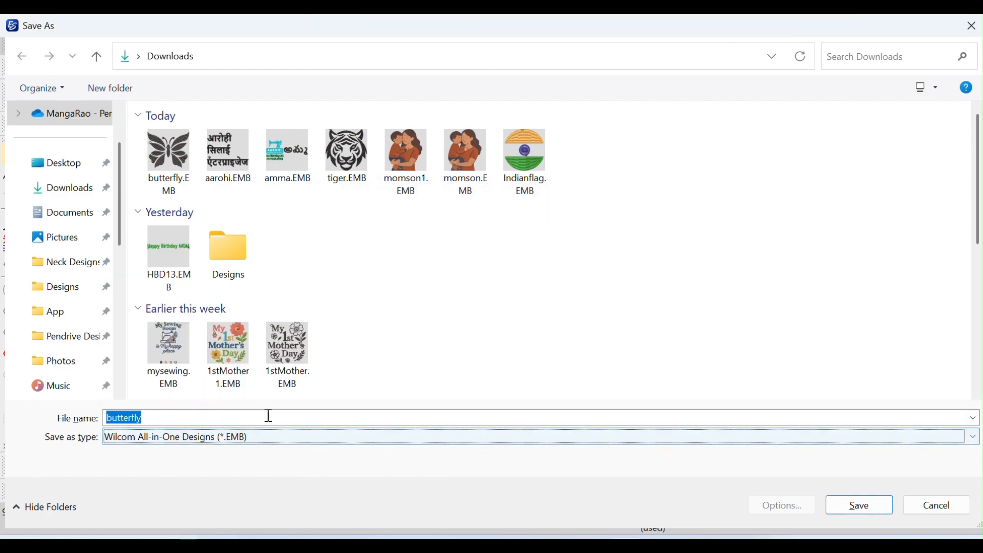
{"action": "key", "text": "super+s"}
{"action": "left_click", "coordinate": [171, 418]}
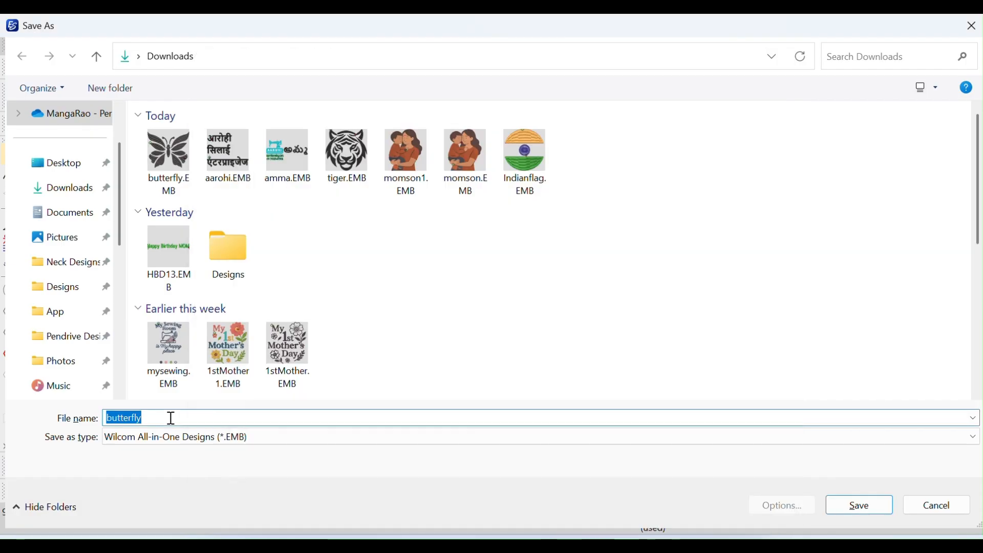
{"action": "left_click", "coordinate": [171, 419]}
{"action": "type", "text": "2"}
{"action": "key", "text": "Return"}
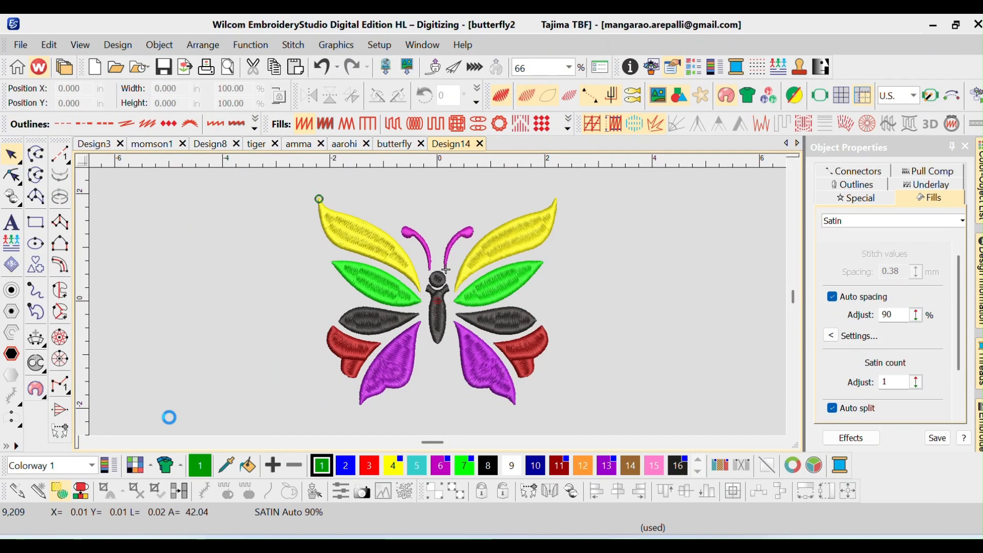
Export the whole butterfly design to Downloads as the machine file butterfly2.JEF in Janome/Elna/Kenmore format
{"action": "key", "text": "ctrl+a"}
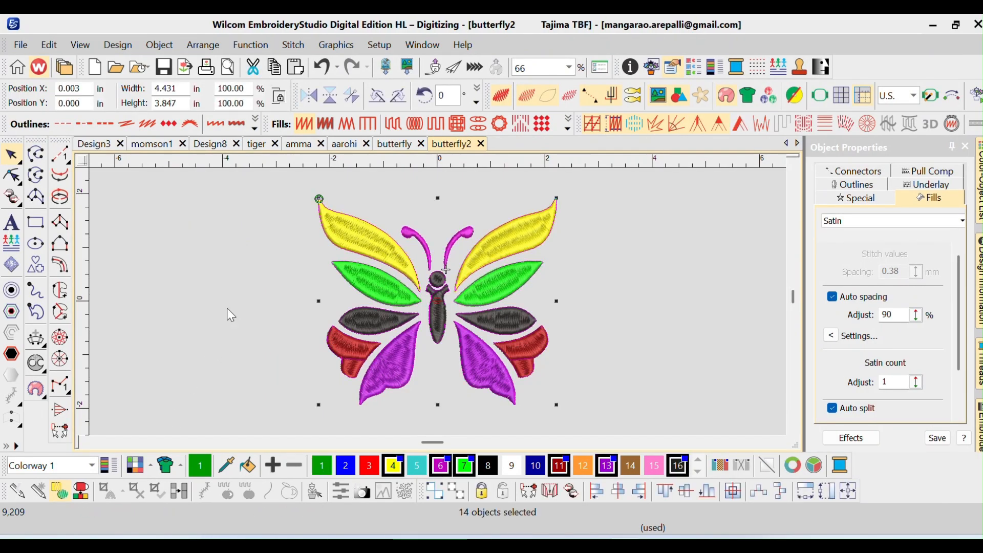
{"action": "left_click", "coordinate": [19, 47]}
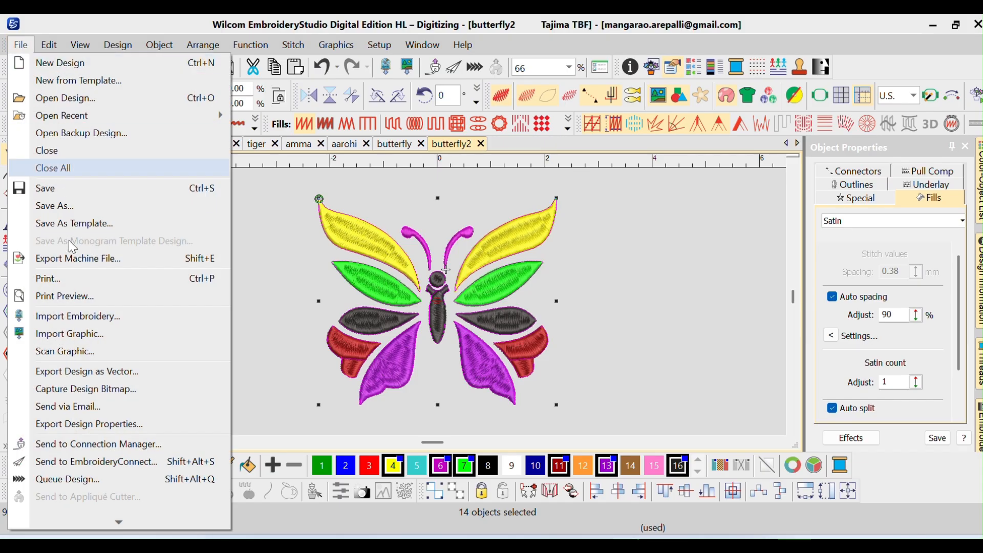
{"action": "left_click", "coordinate": [131, 251]}
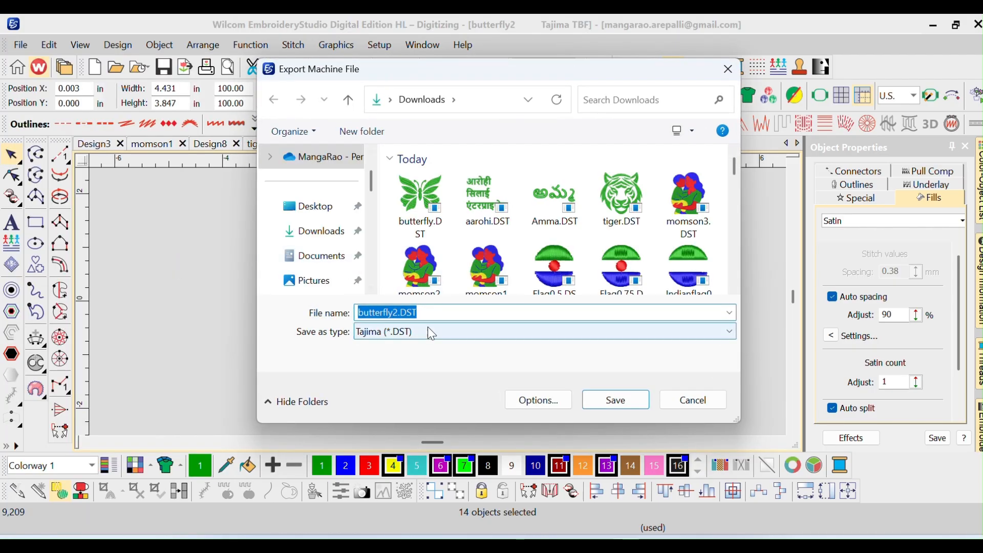
{"action": "left_click", "coordinate": [428, 331]}
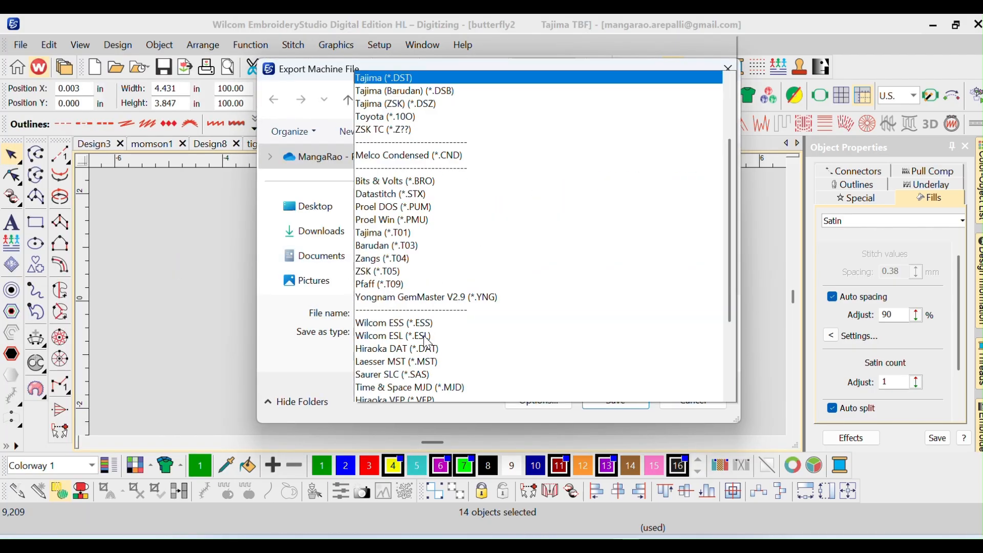
{"action": "left_click", "coordinate": [417, 395]}
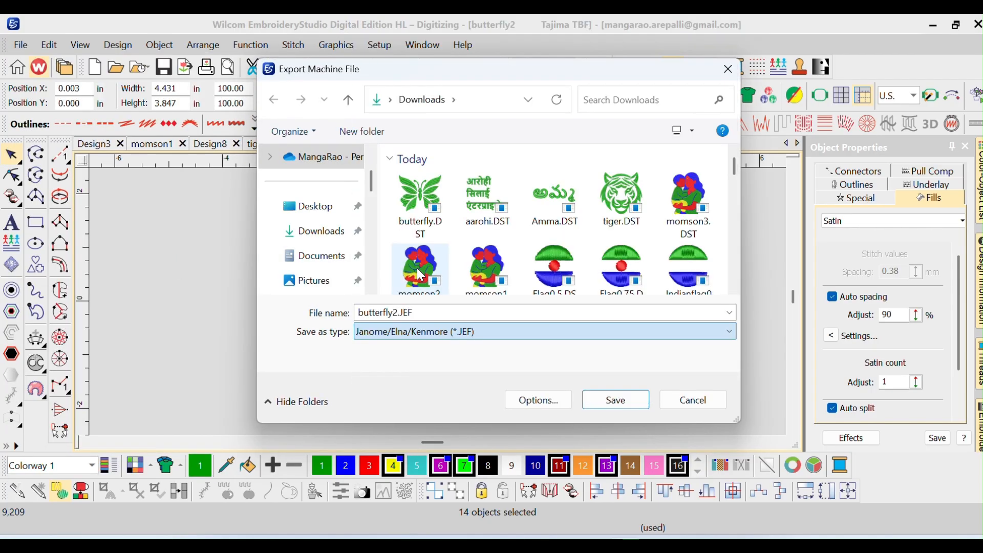
{"action": "left_click", "coordinate": [610, 398]}
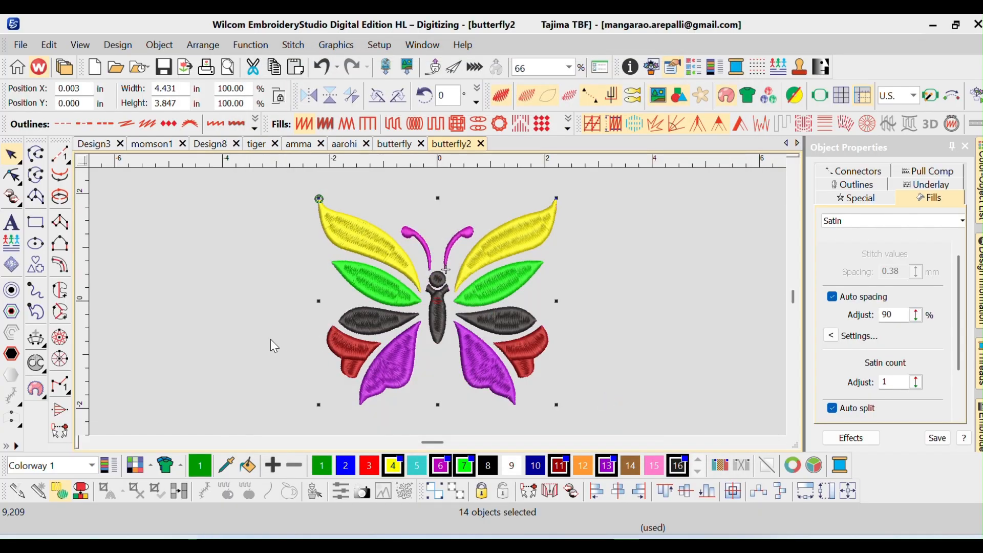
Play the stitch-out simulation of the butterfly2 design, then close the player
{"action": "left_click", "coordinate": [271, 339]}
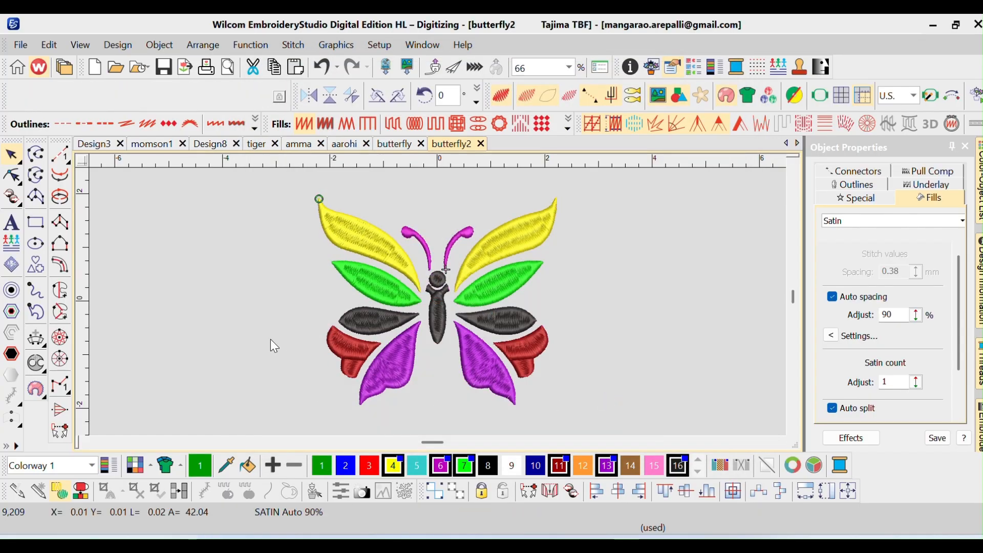
{"action": "key", "text": "shift+r"}
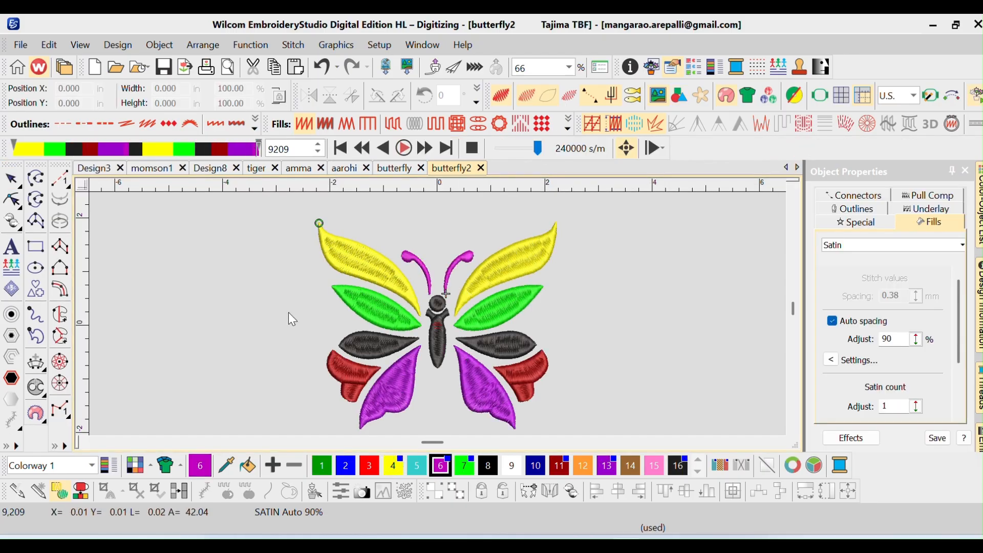
{"action": "left_click", "coordinate": [475, 153]}
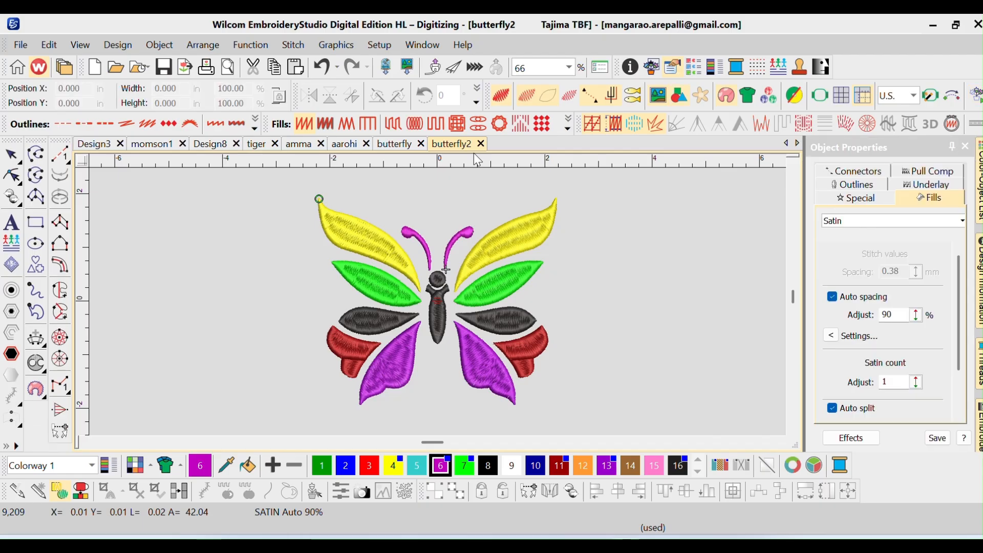
Switch to the File Explorer window showing the Downloads folder
{"action": "key", "text": "alt+Tab"}
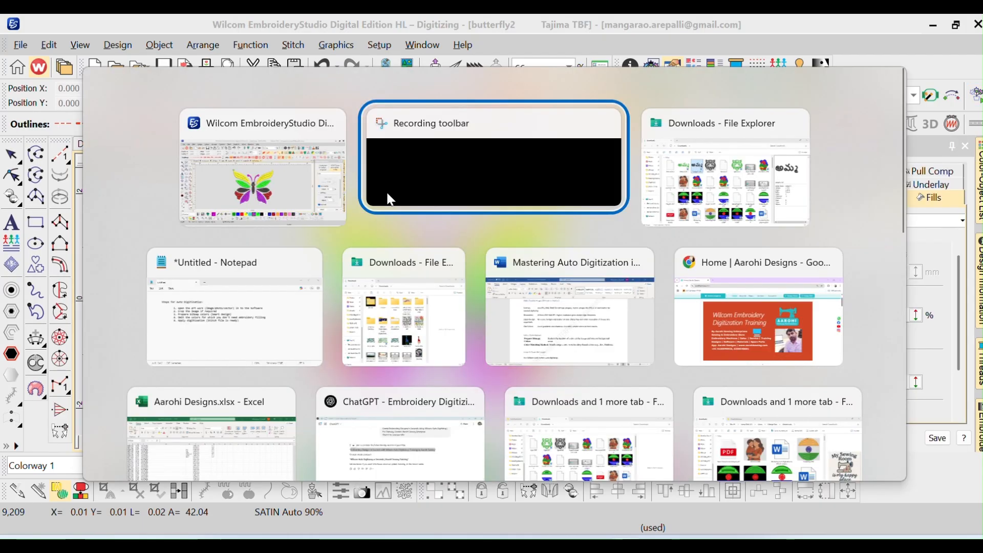
{"action": "key", "text": "alt+Tab"}
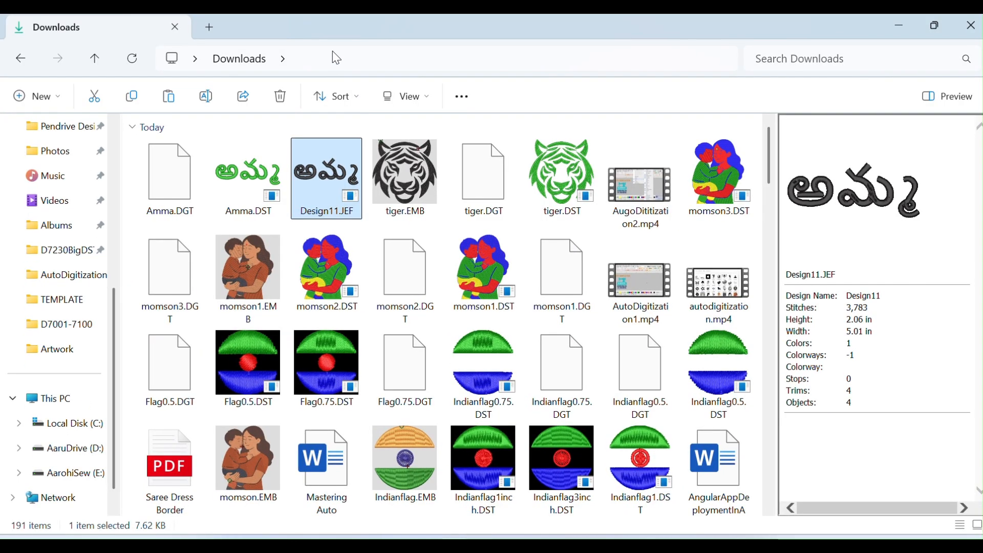
Reload the Downloads folder listing and preview the exported butterfly2.JEF file
{"action": "left_click", "coordinate": [334, 59]}
{"action": "key", "text": "Return"}
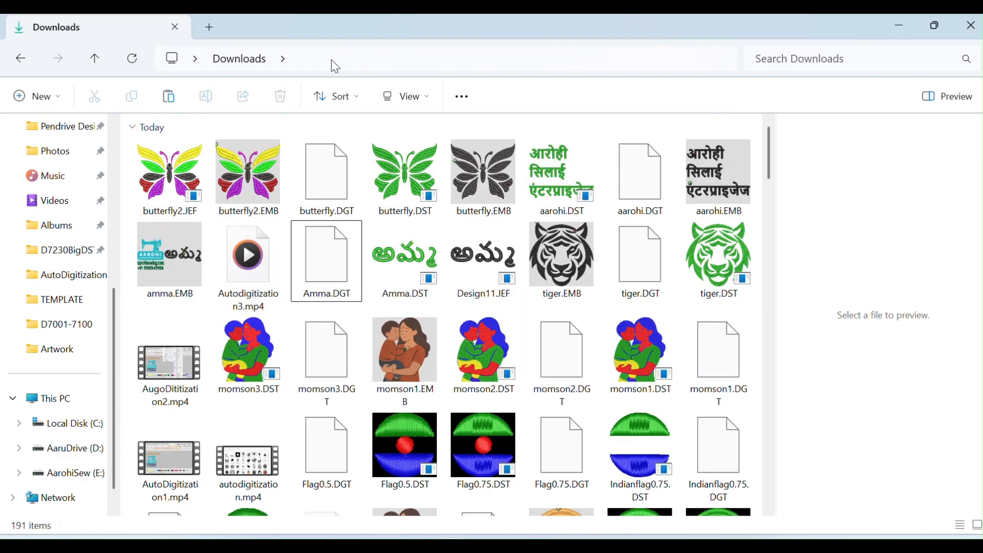
{"action": "left_click", "coordinate": [176, 189]}
Open butterfly2.EMB from the Downloads folder with Wilcom EmbroideryStudio Digital Edition HL
{"action": "left_click", "coordinate": [238, 183]}
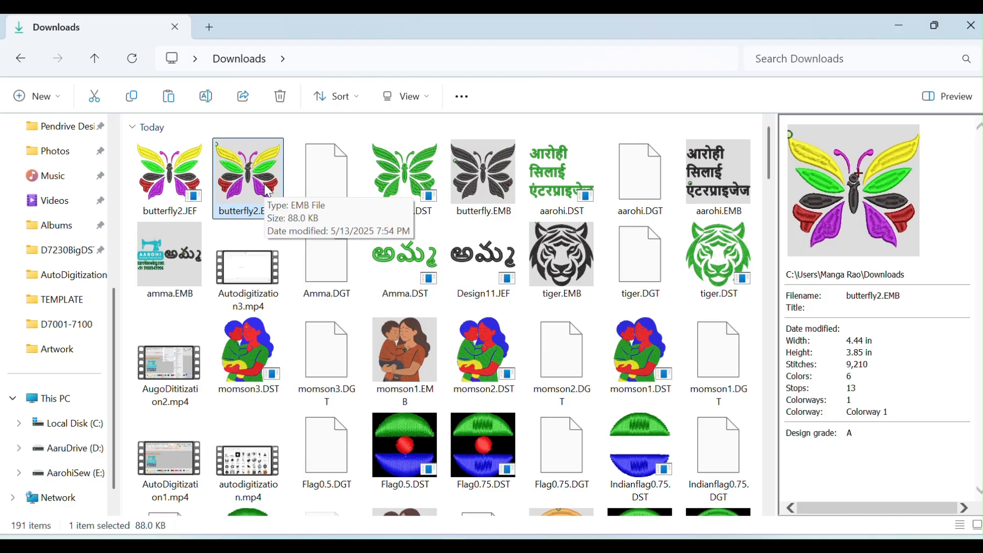
{"action": "double_click", "coordinate": [259, 183]}
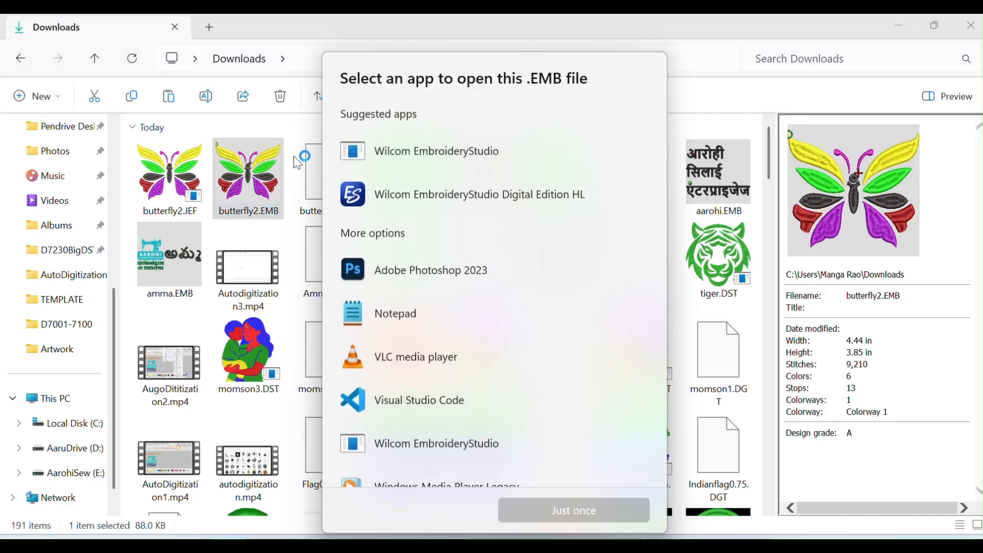
{"action": "double_click", "coordinate": [402, 195]}
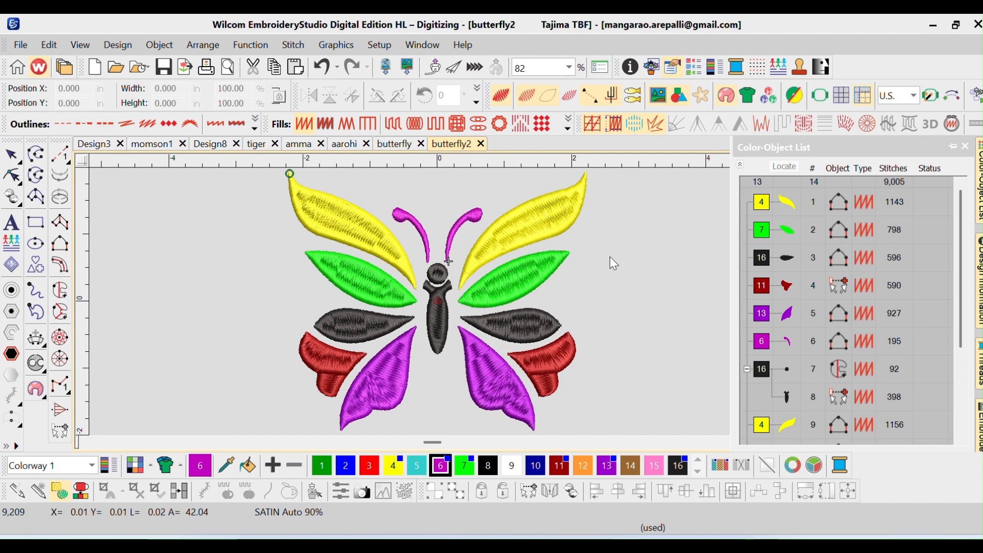
Select all objects of the butterfly2 design and resize them proportionally to a width of 5 in
{"action": "key", "text": "ctrl+a"}
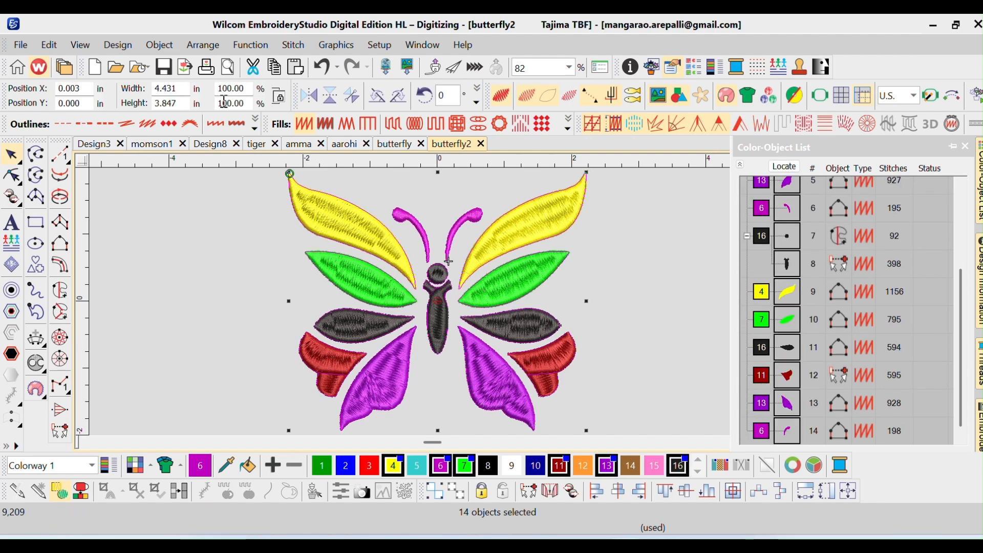
{"action": "left_click_drag", "start_coordinate": [177, 91], "coordinate": [146, 90]}
{"action": "type", "text": "5"}
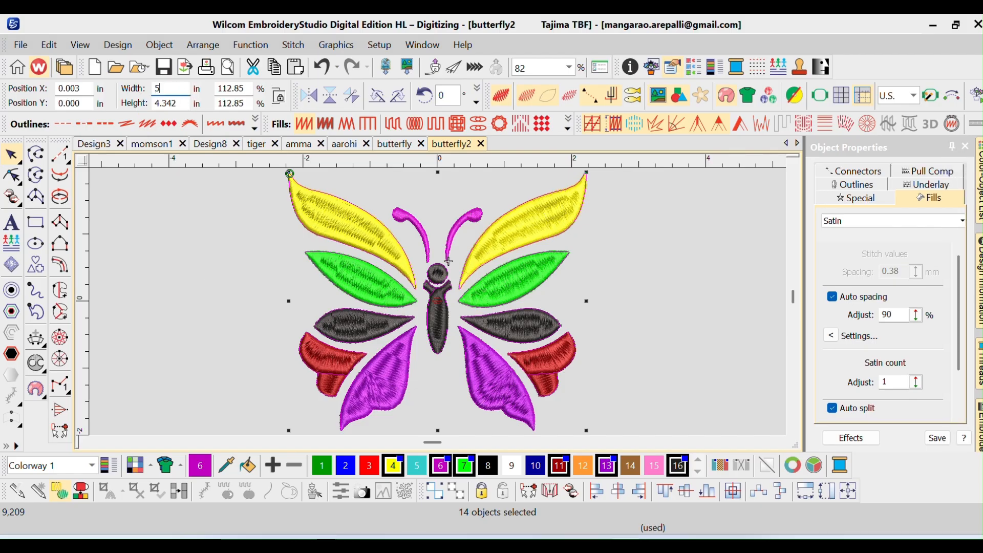
{"action": "key", "text": "Return"}
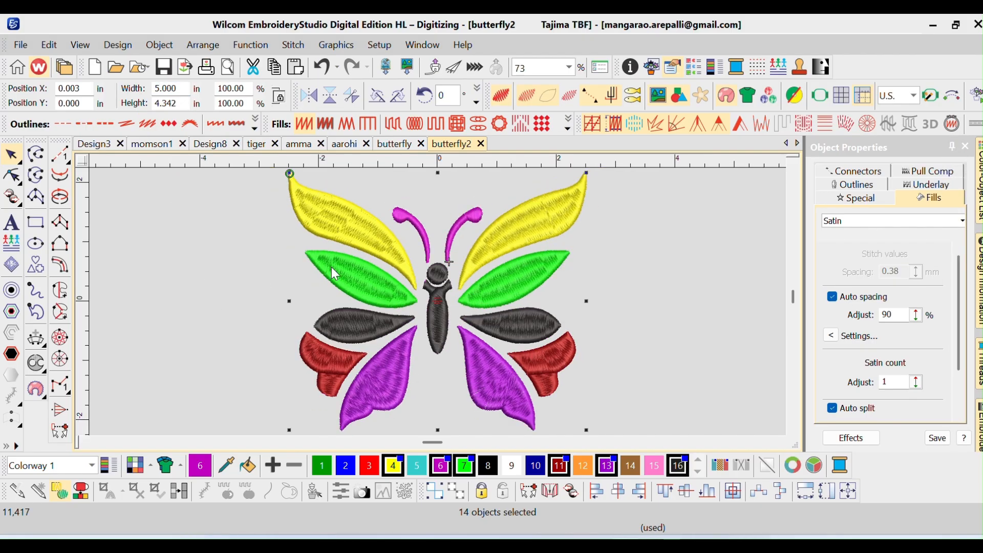